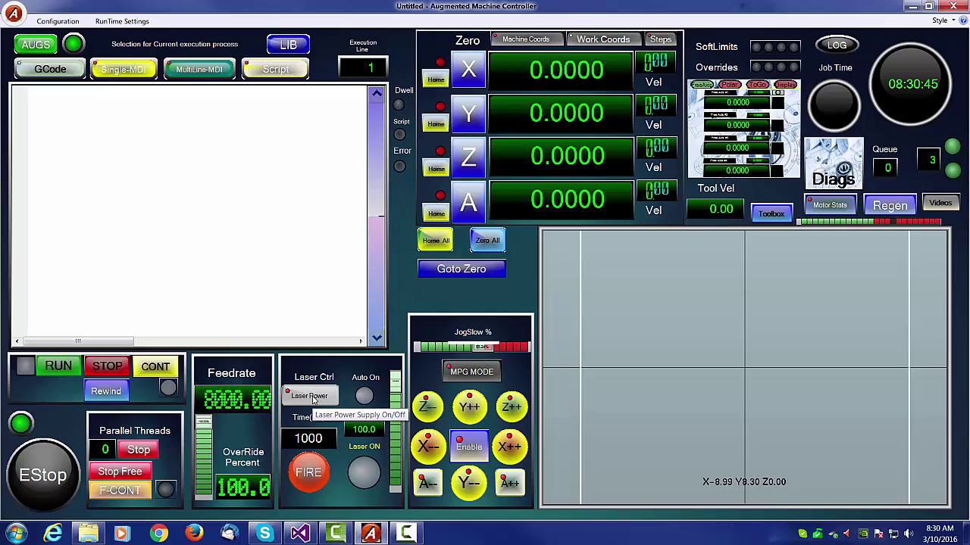
Step: Switch to Single-MDI mode and run the m3 line of the program
{"action": "left_click", "coordinate": [304, 398]}
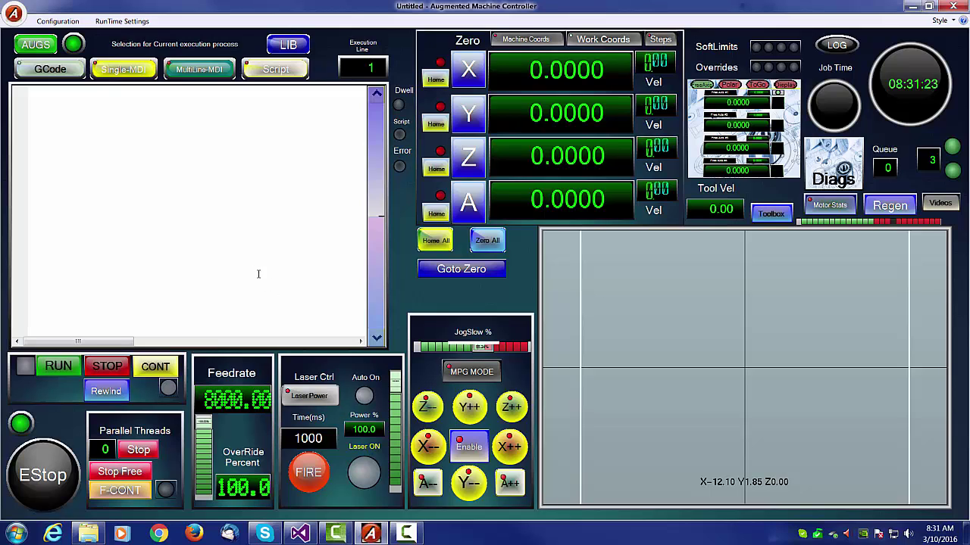
{"action": "left_click", "coordinate": [139, 70]}
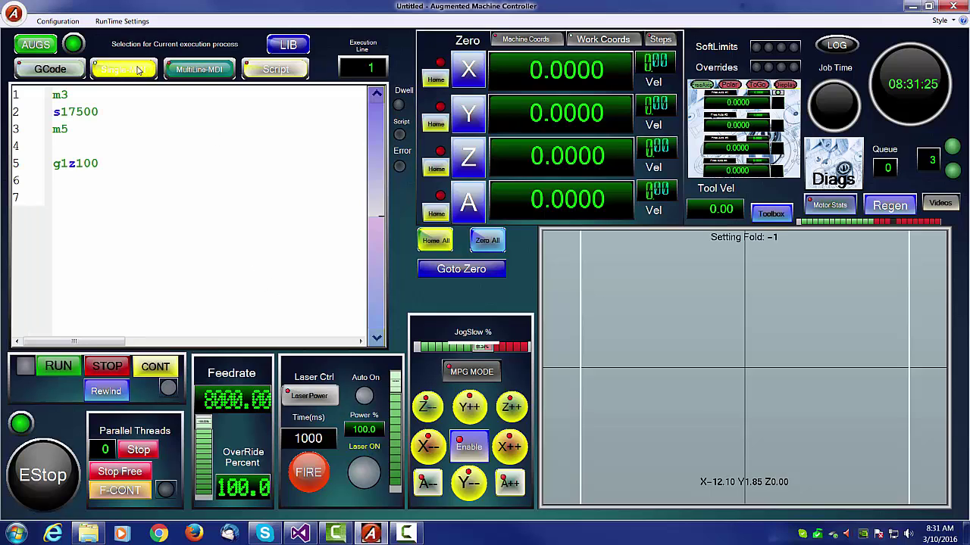
{"action": "left_click", "coordinate": [59, 368]}
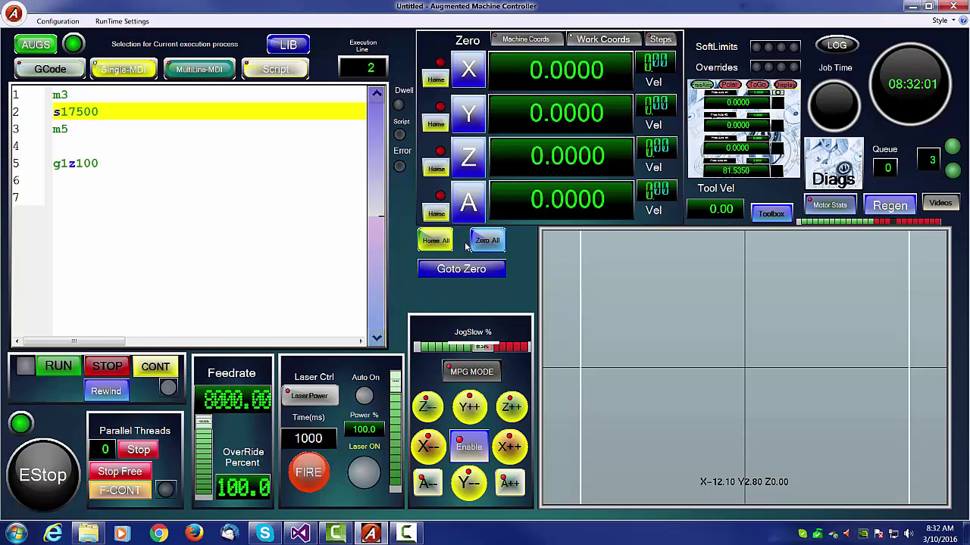
Step: Enlarge the Free Axis readouts and fire four 1000 ms laser test pulses to check the Free Axis #4 count
{"action": "left_click", "coordinate": [788, 84]}
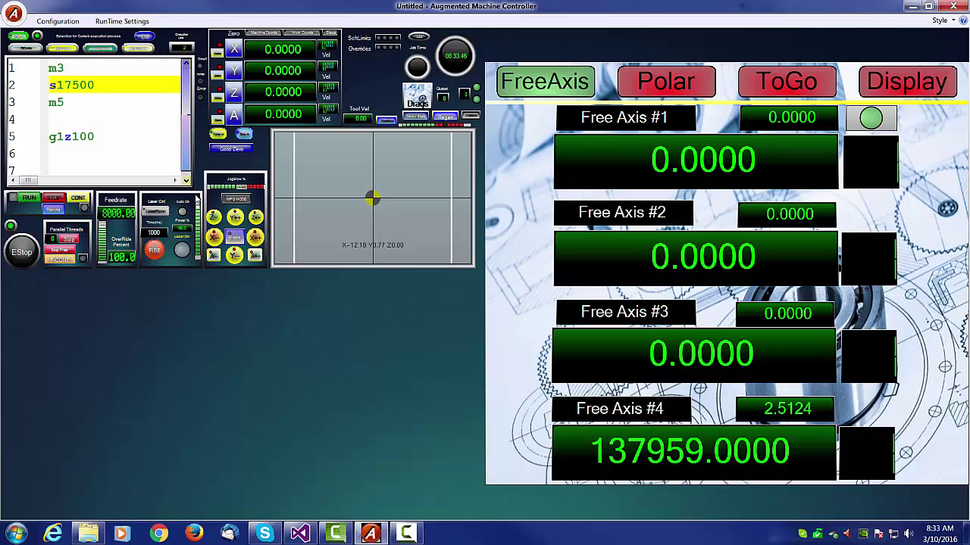
{"action": "left_click", "coordinate": [153, 250]}
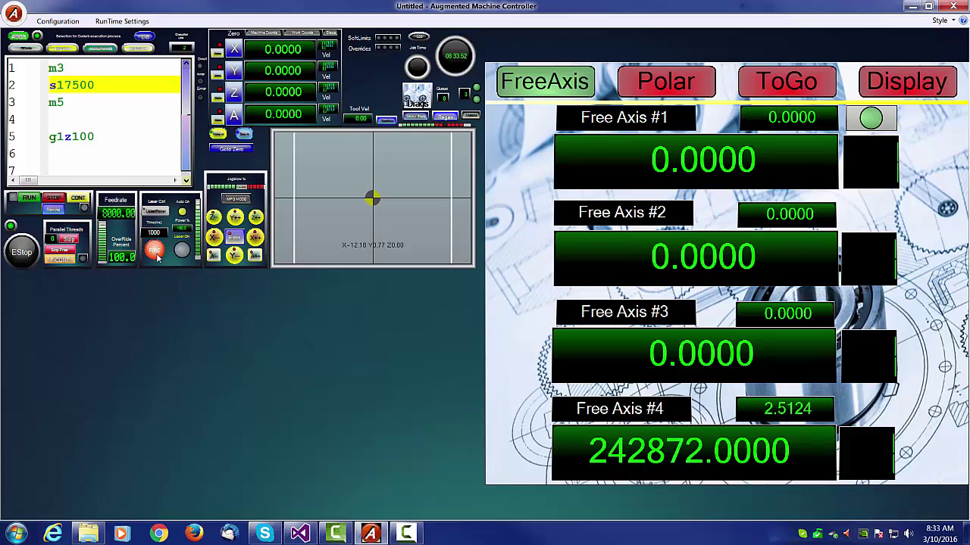
{"action": "left_click", "coordinate": [156, 252]}
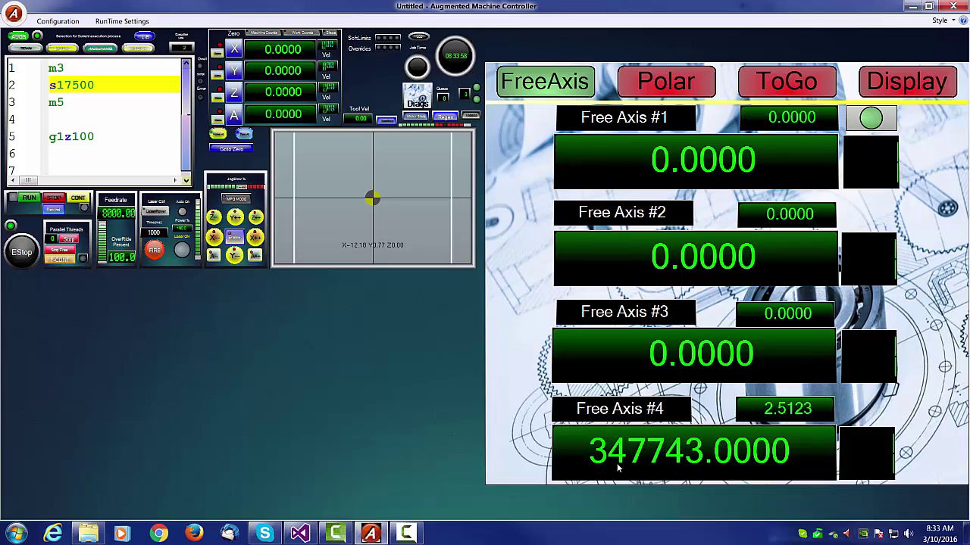
{"action": "left_click", "coordinate": [153, 252]}
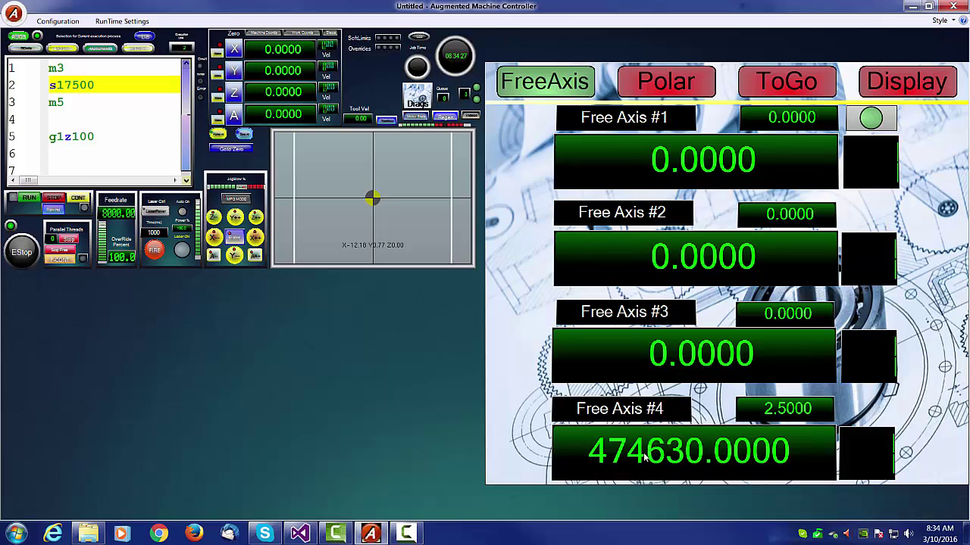
{"action": "left_click", "coordinate": [154, 250]}
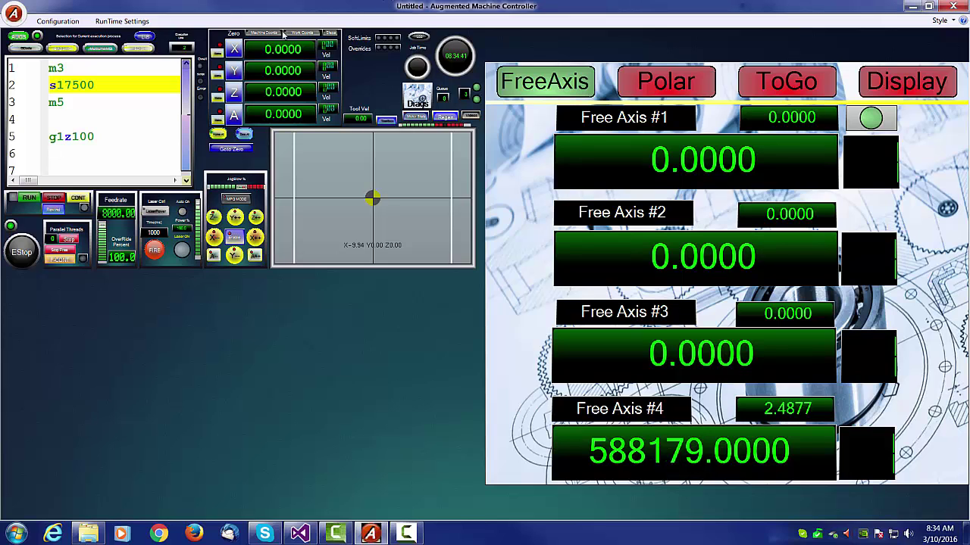
Step: Restore the normal screen layout and fire two more 1000 ms laser pulses
{"action": "left_click", "coordinate": [298, 35]}
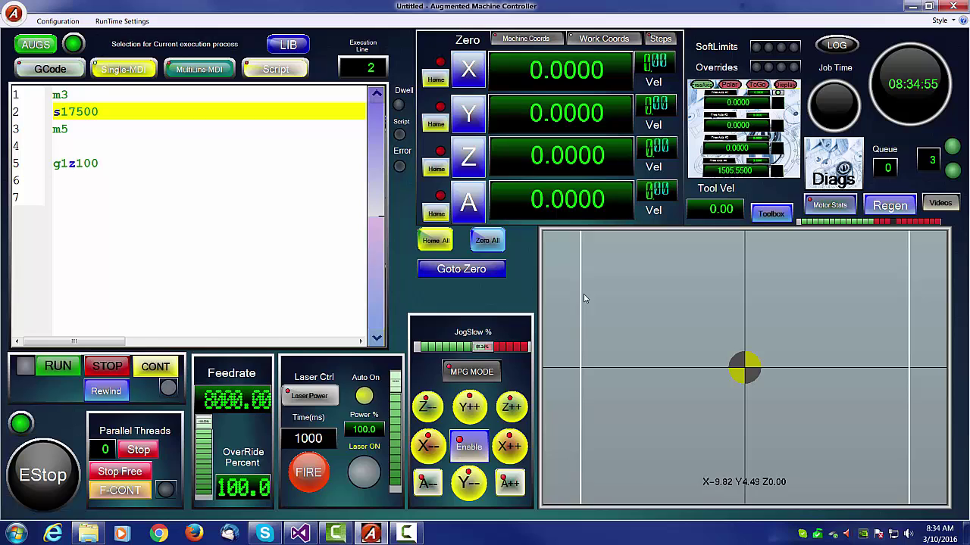
{"action": "left_click", "coordinate": [308, 473]}
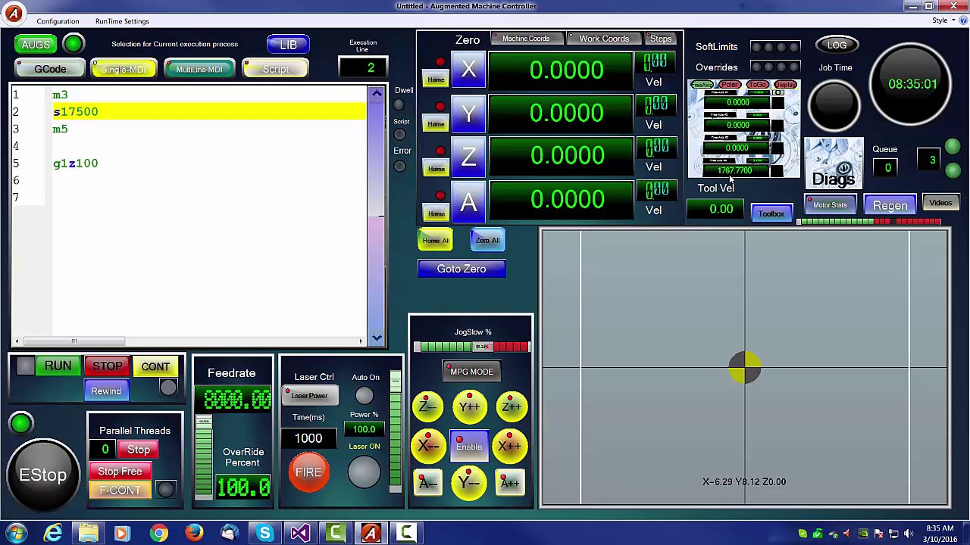
{"action": "left_click", "coordinate": [307, 477]}
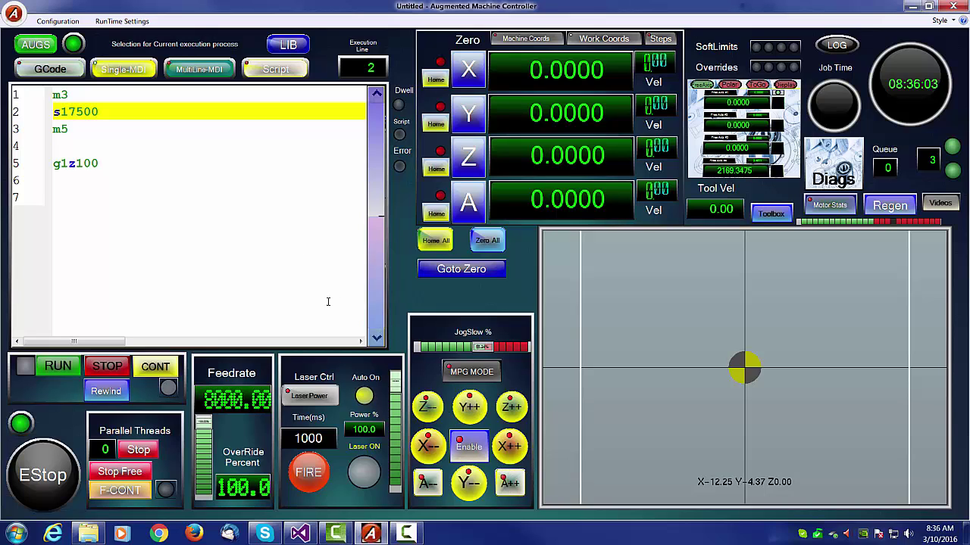
Step: Try the laser power slider, leaving it at 100%, and select the 17500 value in the s line
{"action": "left_click", "coordinate": [396, 394]}
{"action": "mouse_move", "coordinate": [396, 394]}
{"action": "left_mouse_down"}
{"action": "mouse_move", "coordinate": [396, 489]}
{"action": "mouse_move", "coordinate": [392, 387]}
{"action": "left_mouse_up"}
{"action": "mouse_move", "coordinate": [397, 388]}
{"action": "left_mouse_down"}
{"action": "mouse_move", "coordinate": [397, 470]}
{"action": "mouse_move", "coordinate": [397, 377]}
{"action": "left_mouse_up"}
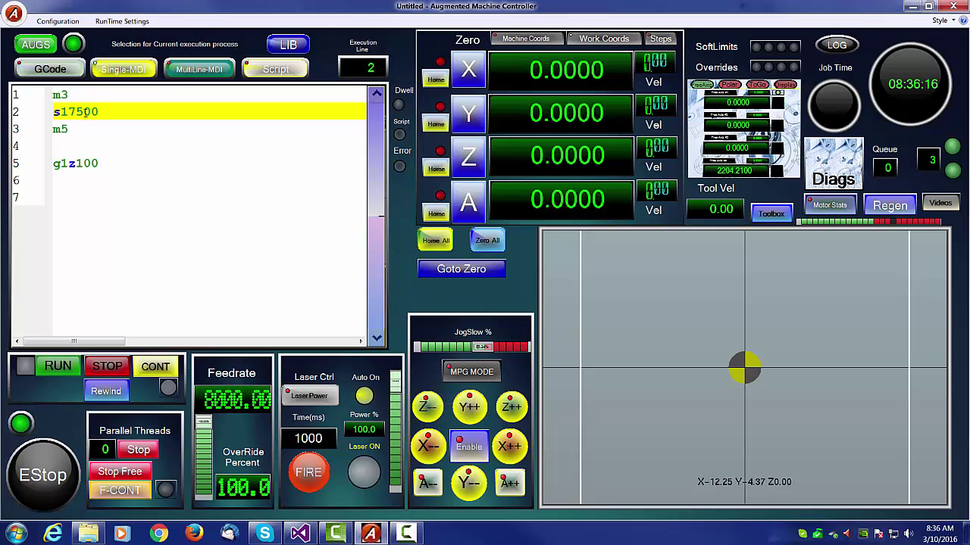
{"action": "left_click_drag", "start_coordinate": [59, 112], "coordinate": [108, 113]}
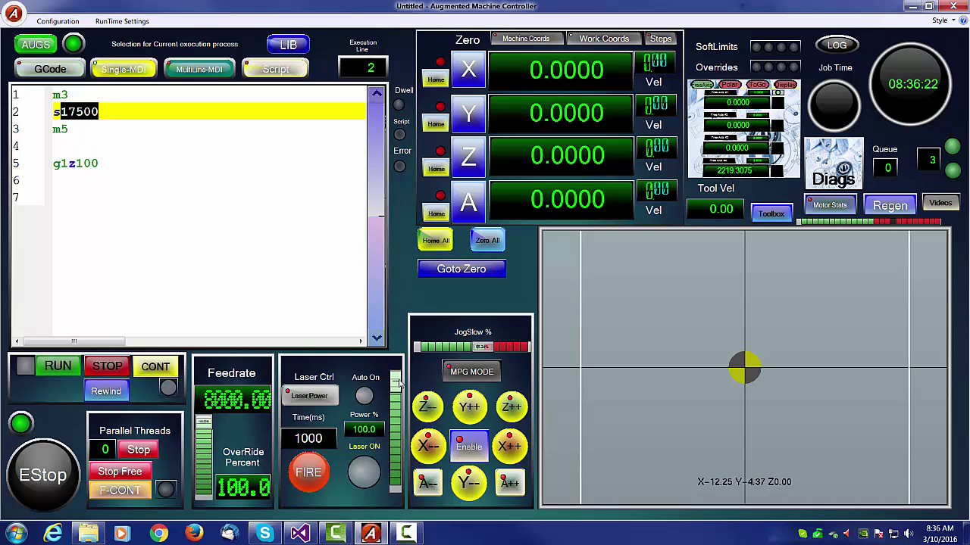
{"action": "mouse_move", "coordinate": [396, 382]}
{"action": "left_mouse_down"}
{"action": "mouse_move", "coordinate": [394, 437]}
{"action": "mouse_move", "coordinate": [394, 376]}
{"action": "left_mouse_up"}
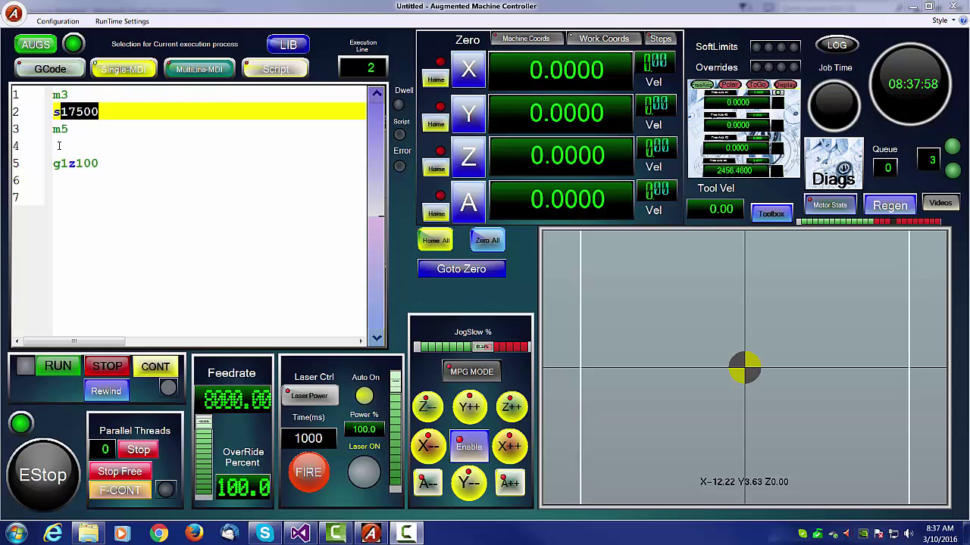
Step: Replace the whole Single-MDI program with the two lines g1x100 and g1x0
{"action": "left_click_drag", "start_coordinate": [55, 91], "coordinate": [111, 173]}
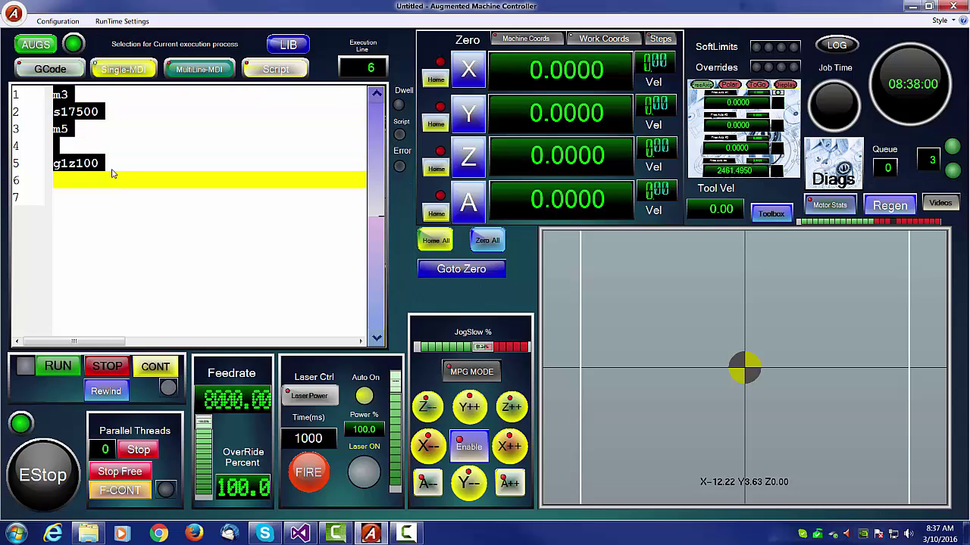
{"action": "key", "text": "Delete"}
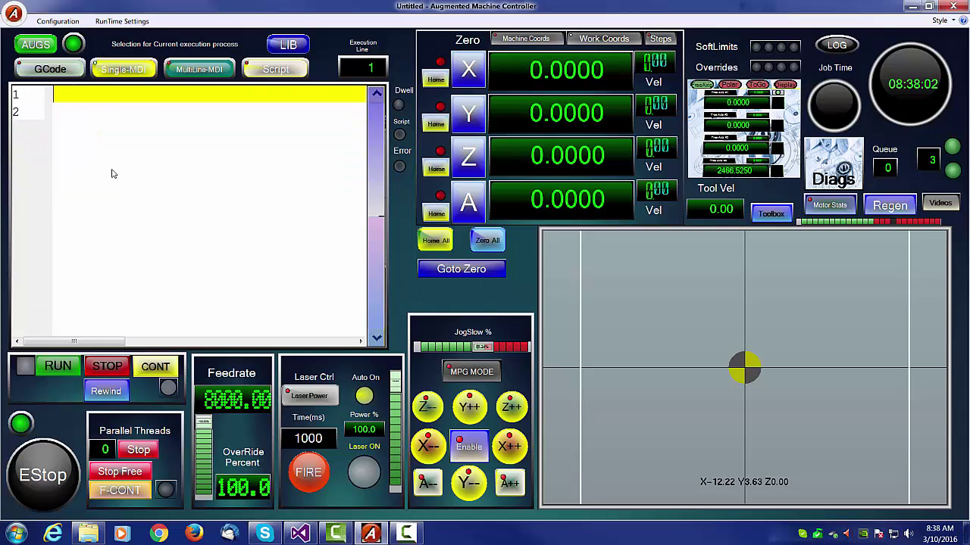
{"action": "type", "text": "g1"}
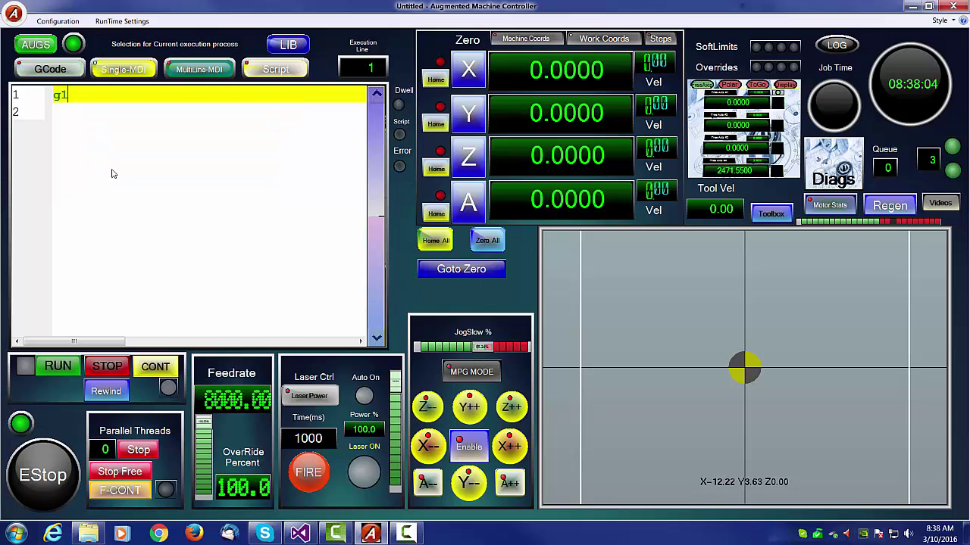
{"action": "type", "text": "x100"}
{"action": "key", "text": "Return"}
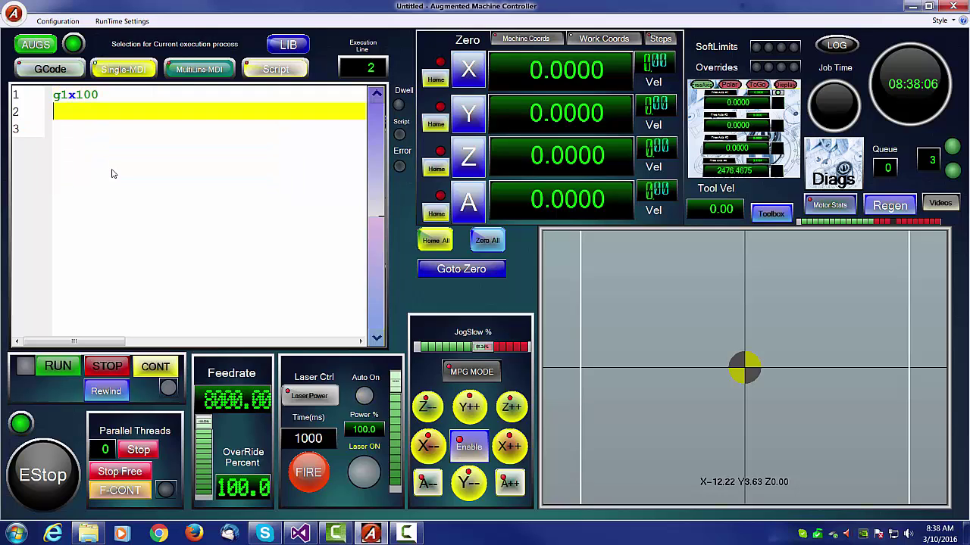
{"action": "type", "text": "g1x0"}
{"action": "key", "text": "Return"}
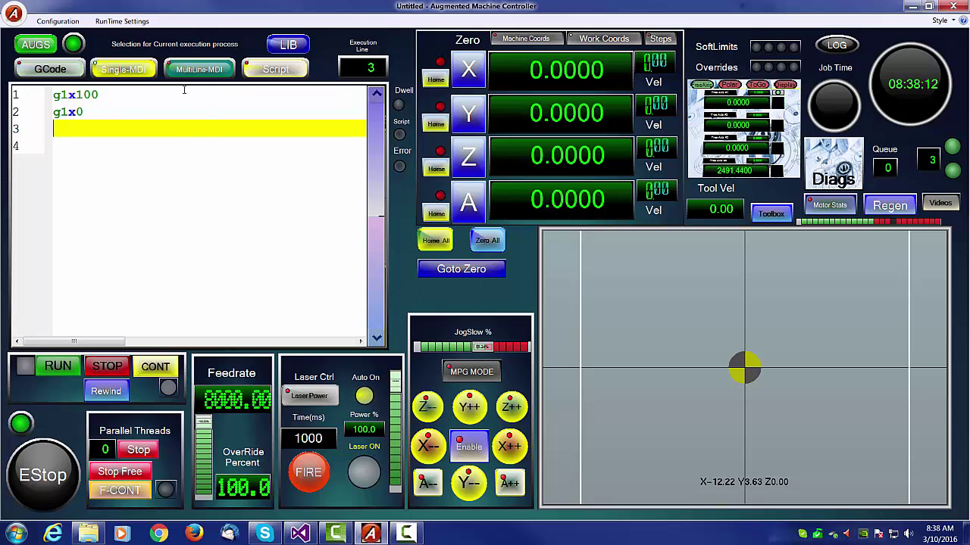
Step: Rewind the program and run its two moves one at a time, setting the feedrate to 100 for the g1x0 line
{"action": "left_click", "coordinate": [106, 391]}
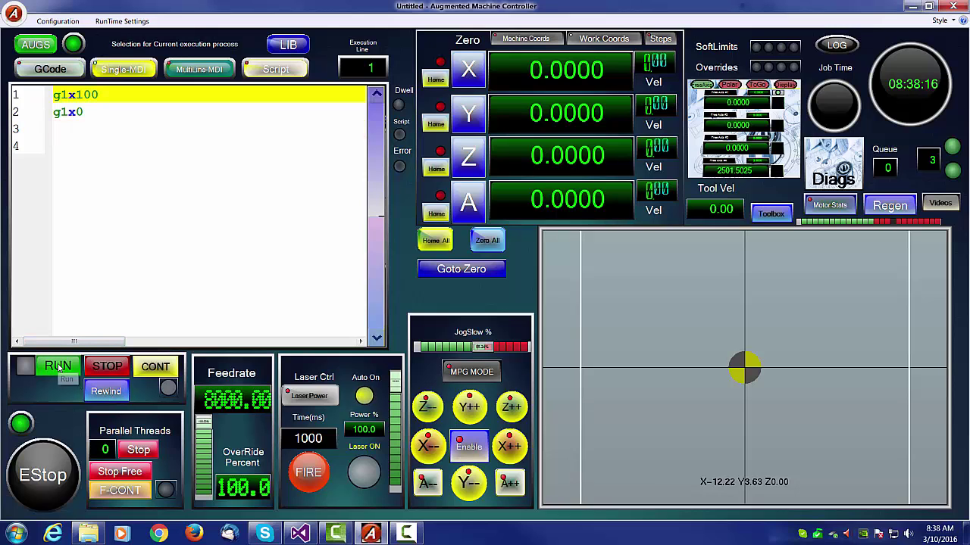
{"action": "left_click", "coordinate": [58, 366]}
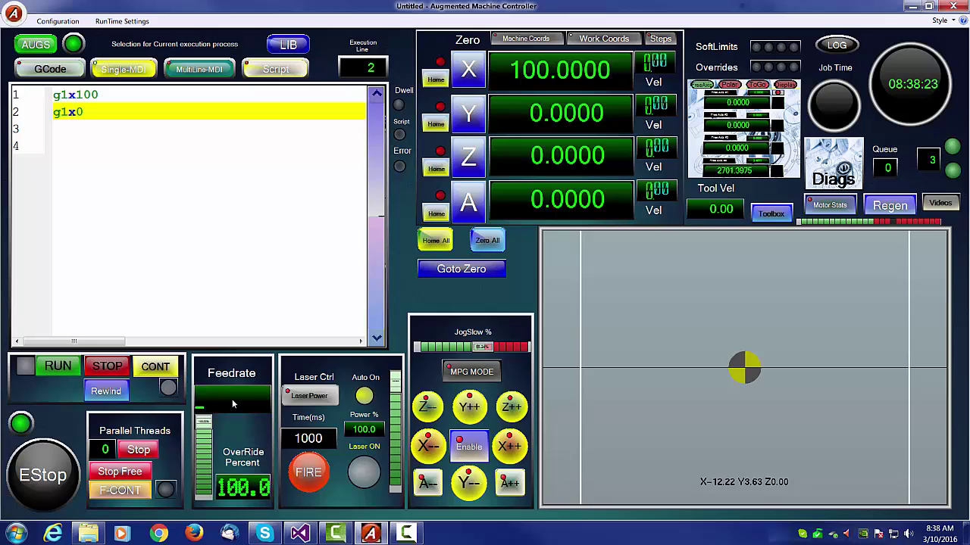
{"action": "mouse_move", "coordinate": [232, 399]}
{"action": "left_click", "coordinate": [59, 369]}
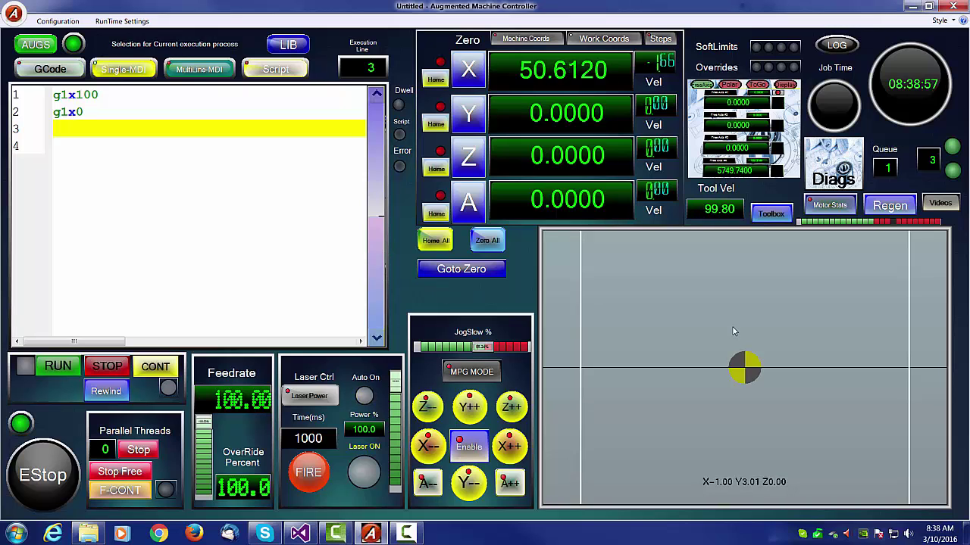
Step: Zoom the toolpath display out and back in to examine the work-area boundary around the tool position
{"action": "scroll", "coordinate": [731, 330], "scroll_direction": "down", "scroll_amount": 5}
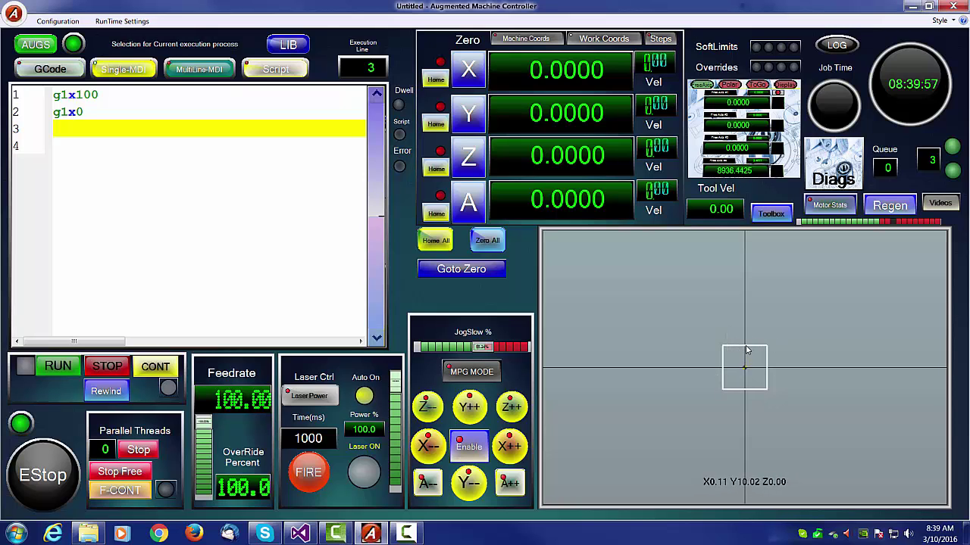
{"action": "scroll", "coordinate": [742, 354], "scroll_direction": "up", "scroll_amount": 4}
{"action": "scroll", "coordinate": [741, 358], "scroll_direction": "up", "scroll_amount": 1}
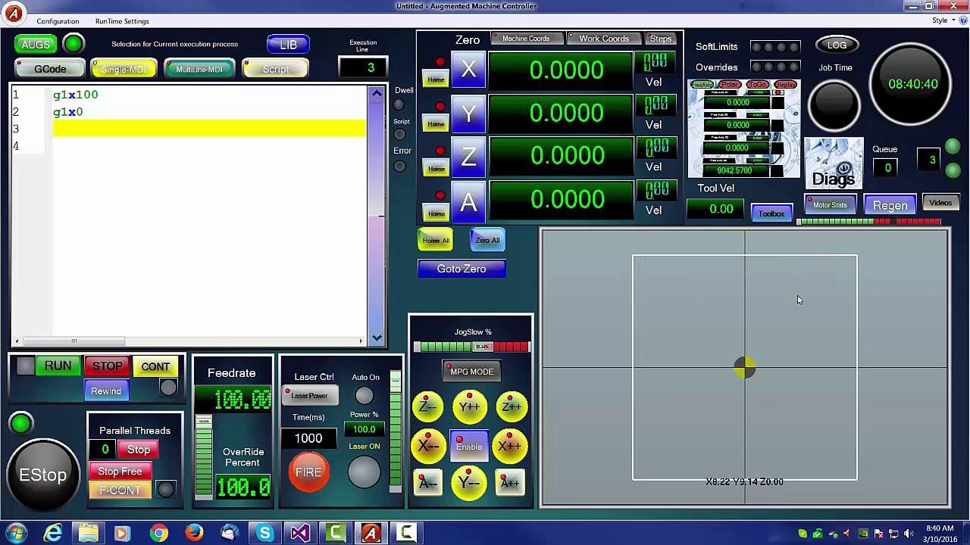
{"action": "scroll", "coordinate": [731, 320], "scroll_direction": "down", "scroll_amount": 2}
{"action": "scroll", "coordinate": [732, 325], "scroll_direction": "up", "scroll_amount": 2}
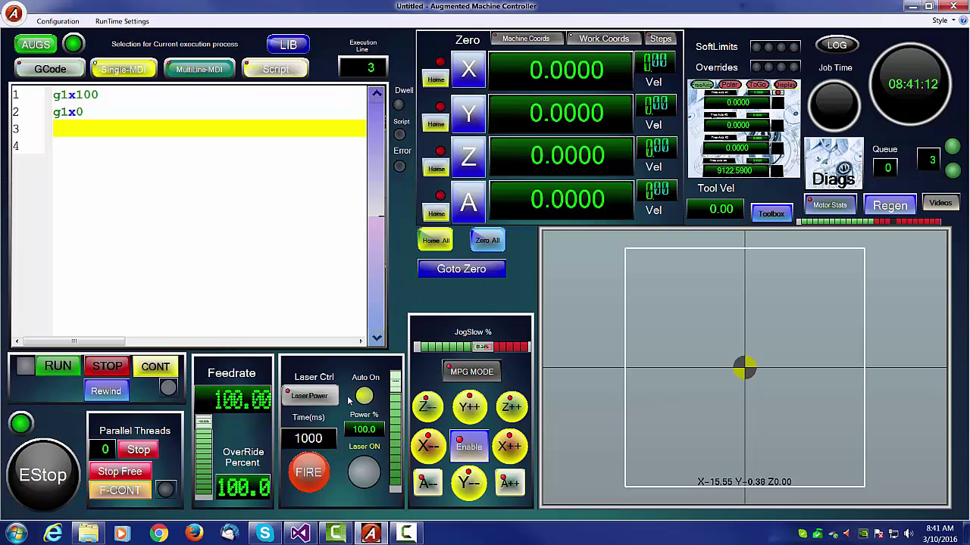
Step: Switch to GCode mode and load the JPEG RCA_Indian_Head_test_pattern.JPG into the AUGS image raster dialog
{"action": "left_click", "coordinate": [78, 95]}
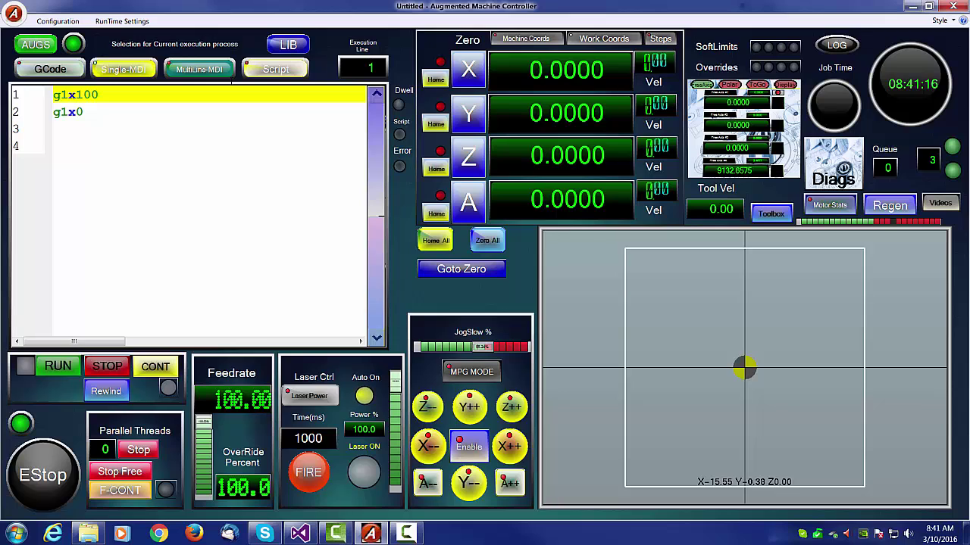
{"action": "left_click", "coordinate": [38, 72]}
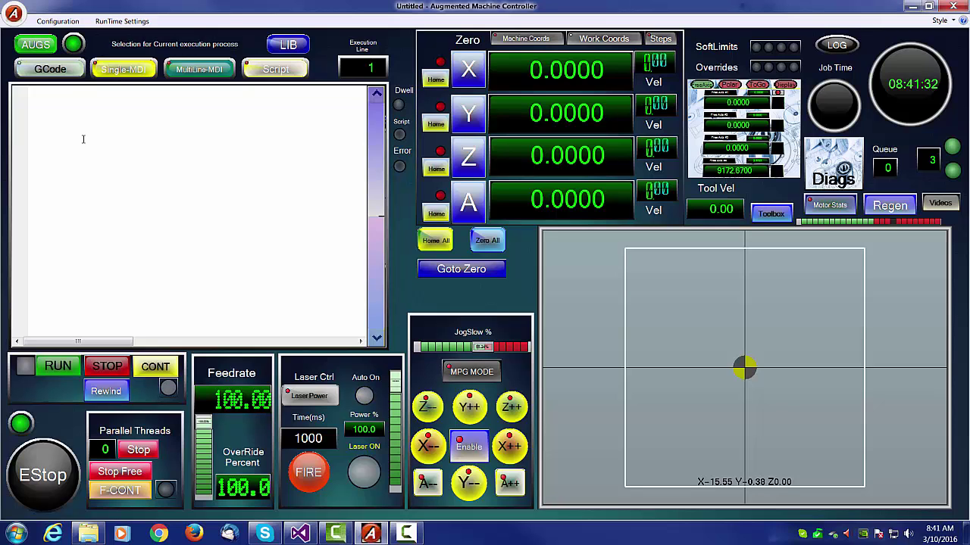
{"action": "left_click", "coordinate": [36, 45]}
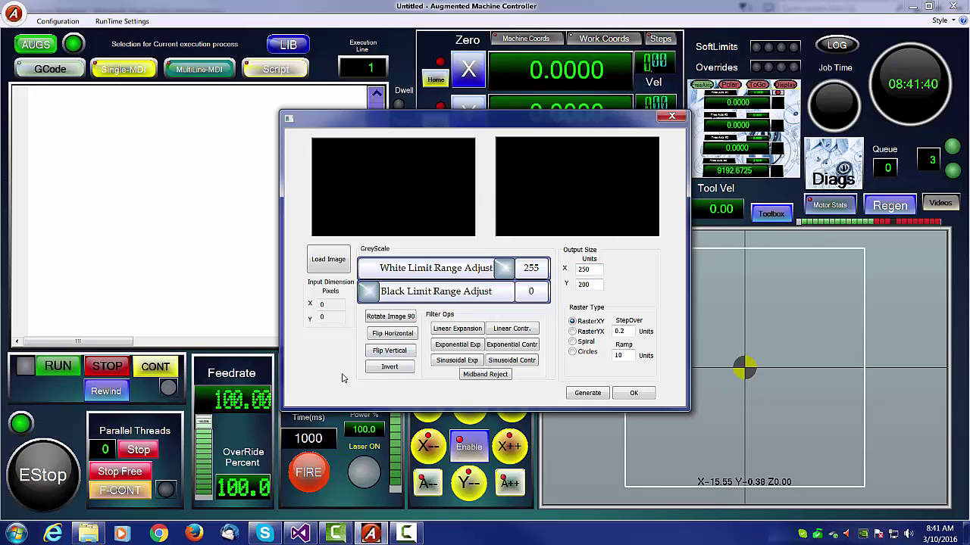
{"action": "left_click", "coordinate": [329, 259]}
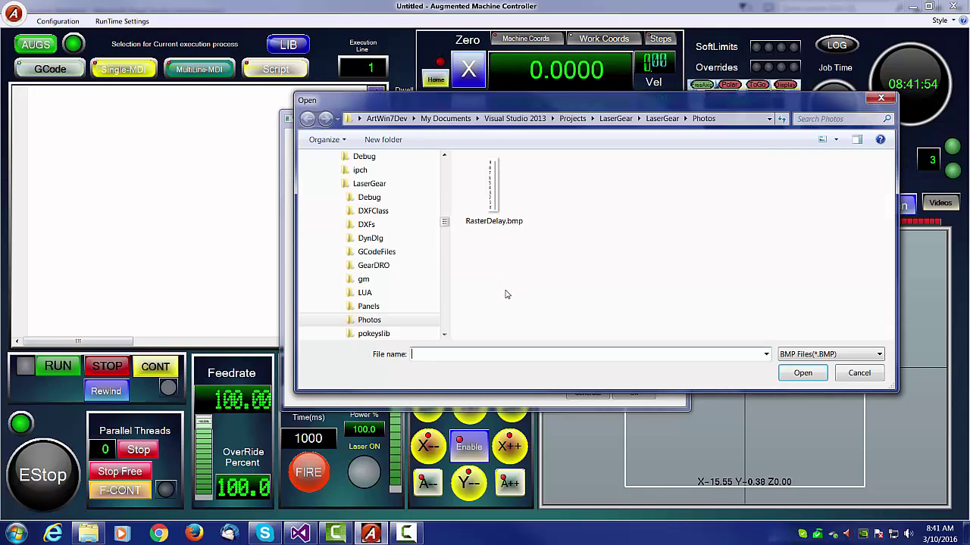
{"action": "left_click", "coordinate": [878, 353]}
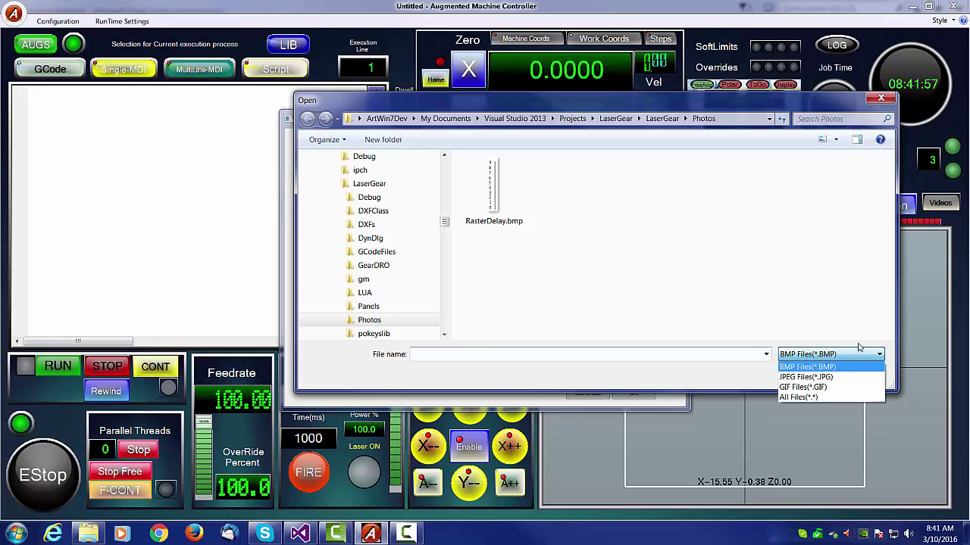
{"action": "left_click", "coordinate": [814, 374]}
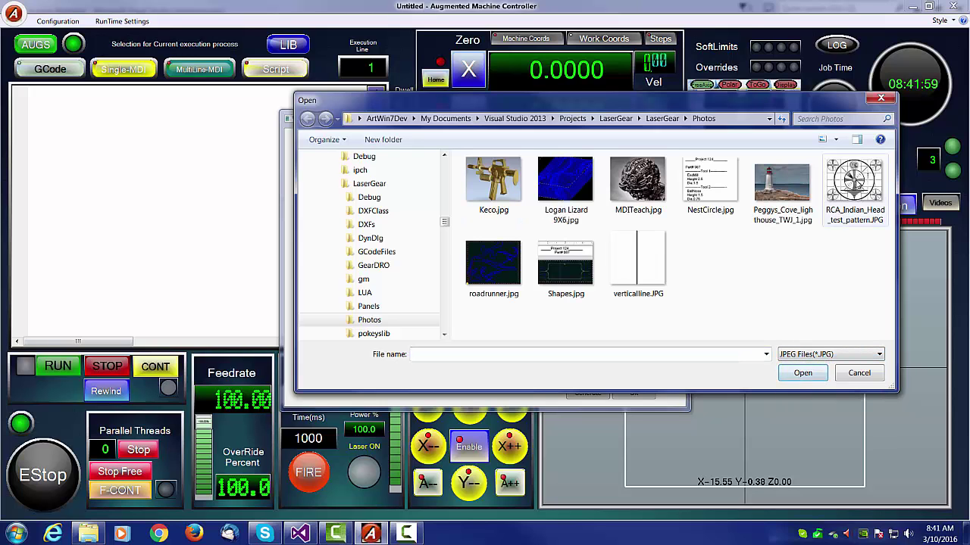
{"action": "double_click", "coordinate": [854, 182]}
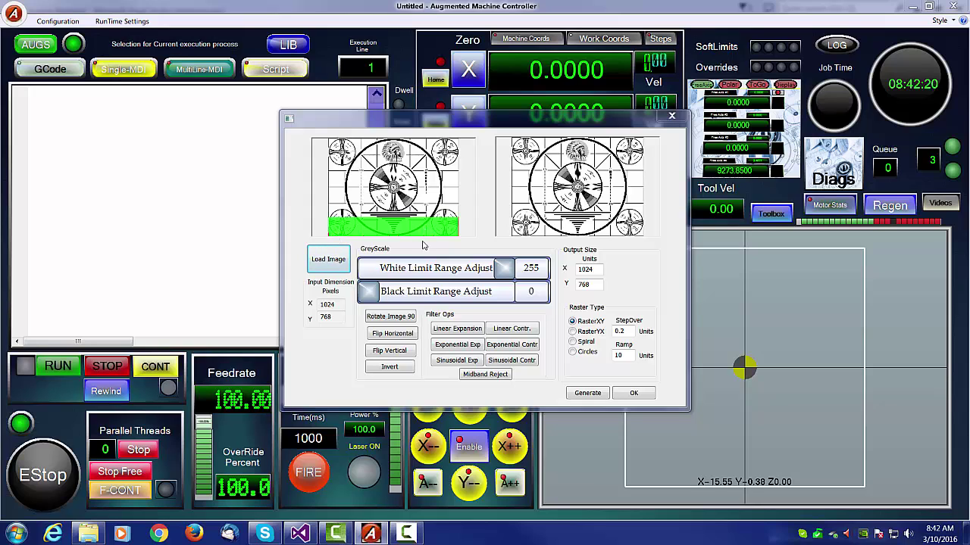
Step: Try greyscale limits of 195 for white and 74 for black, and restore them to 255 and 0
{"action": "left_click_drag", "start_coordinate": [503, 269], "coordinate": [477, 269]}
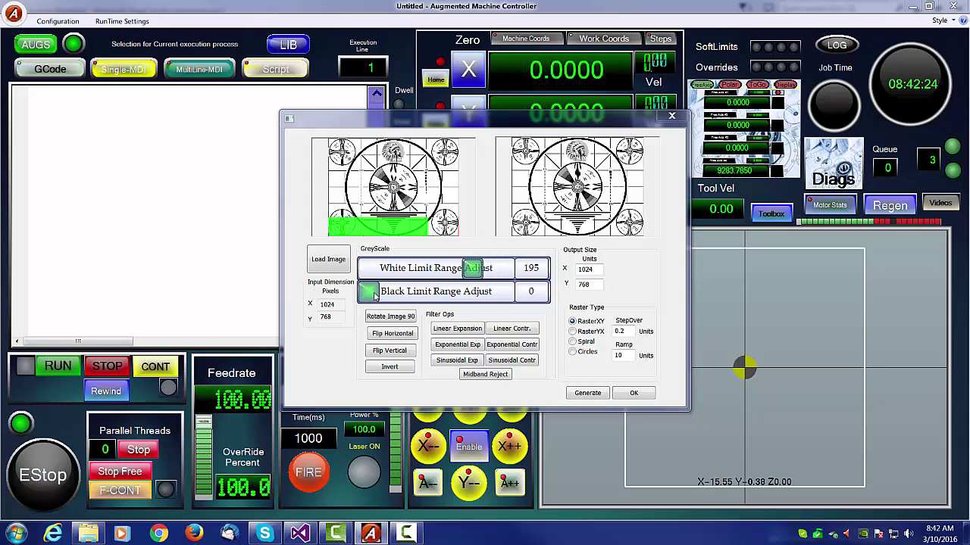
{"action": "left_click_drag", "start_coordinate": [375, 296], "coordinate": [409, 294]}
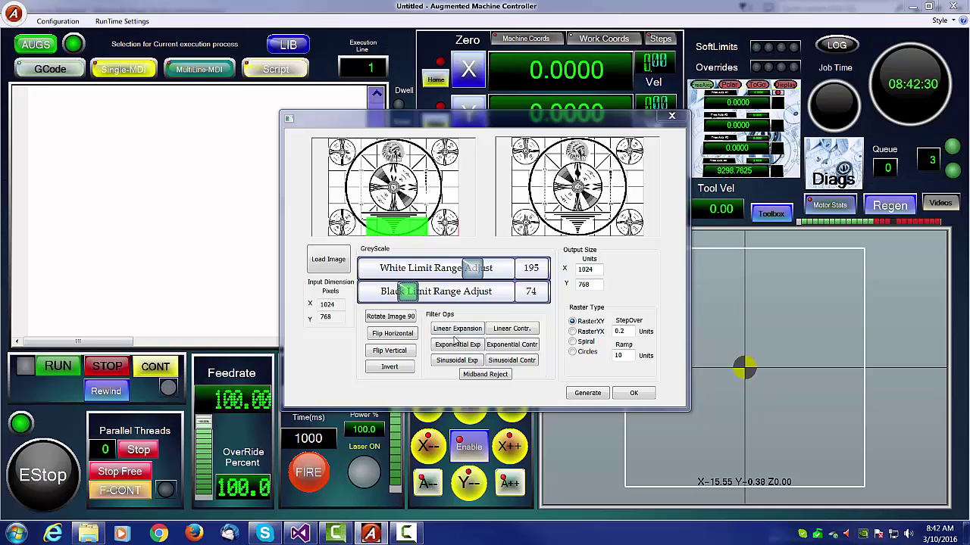
{"action": "left_click_drag", "start_coordinate": [408, 293], "coordinate": [368, 293]}
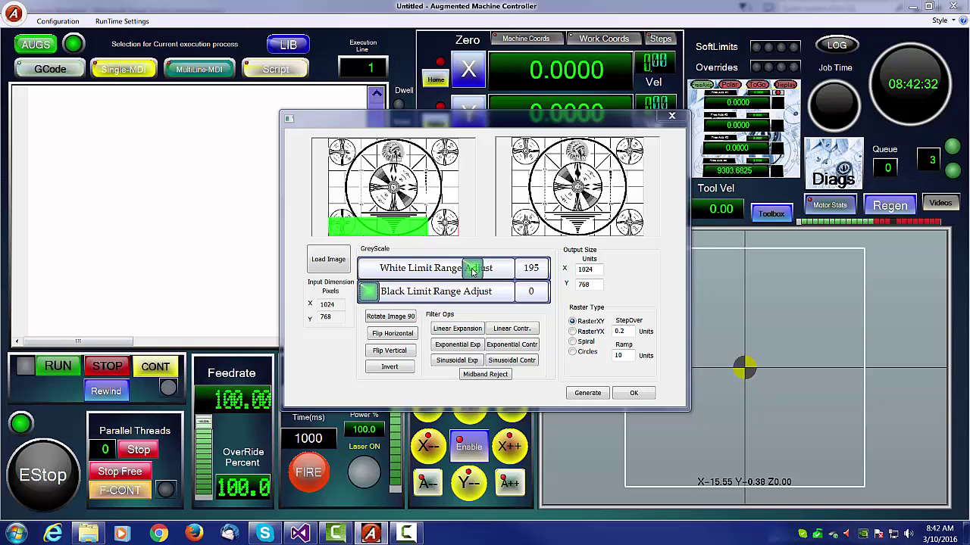
{"action": "left_click_drag", "start_coordinate": [478, 269], "coordinate": [520, 270]}
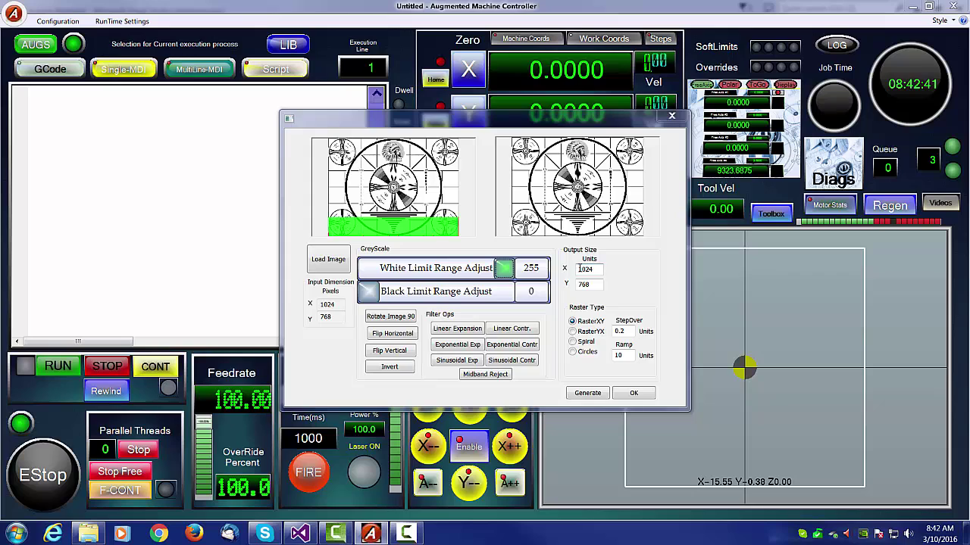
Step: Move the raster dialog aside and try the RasterYX and Circles raster types
{"action": "double_click", "coordinate": [603, 270]}
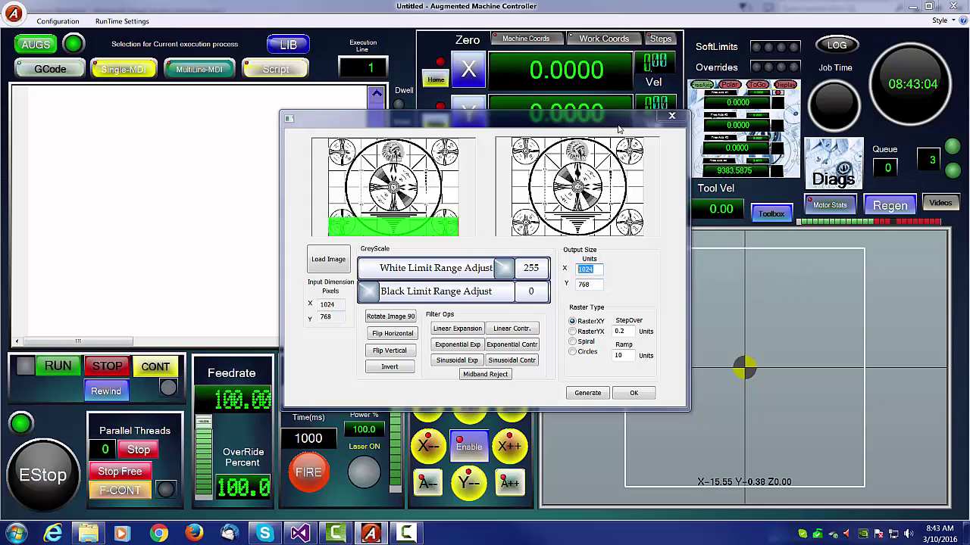
{"action": "left_click_drag", "start_coordinate": [618, 128], "coordinate": [525, 182]}
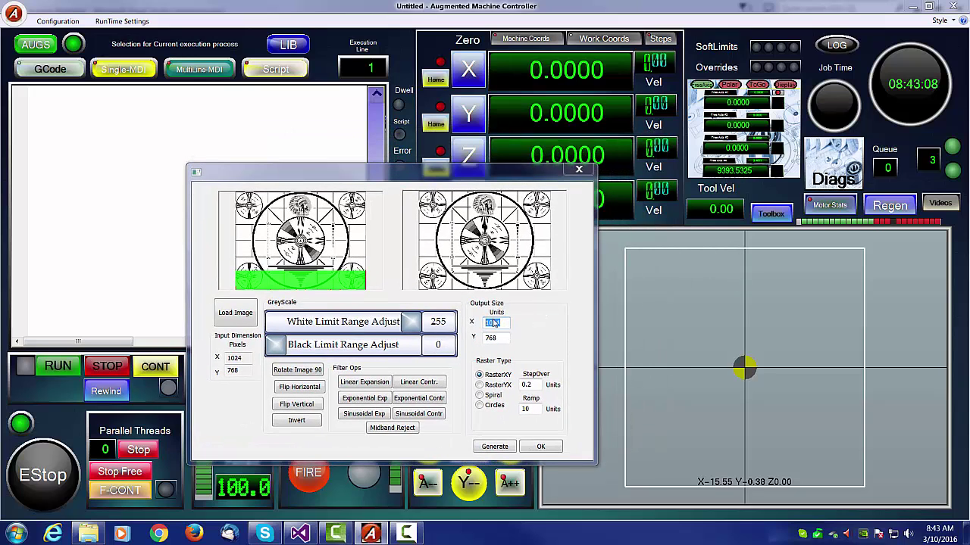
{"action": "left_click", "coordinate": [482, 386]}
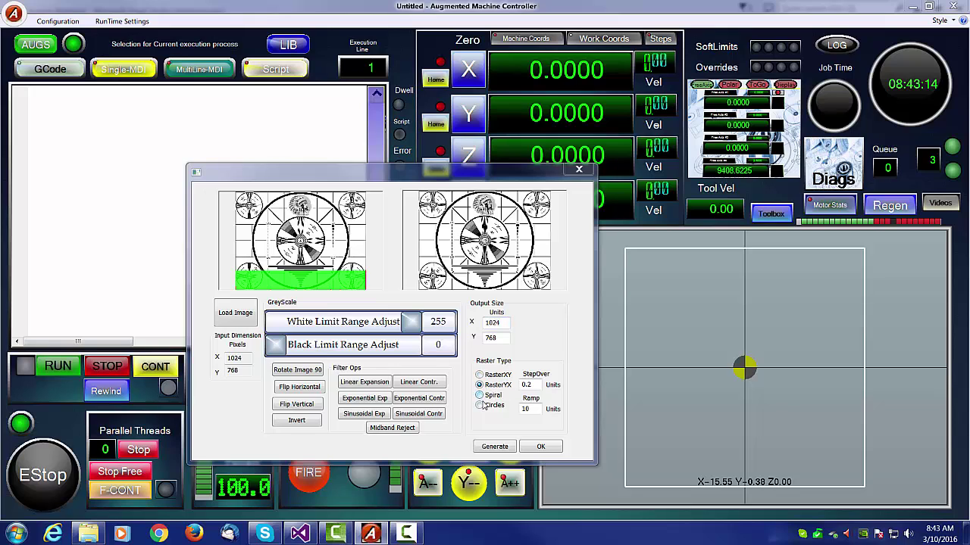
{"action": "left_click", "coordinate": [480, 406]}
Step: Set the raster output size to 100 units in X and 75 units in Y
{"action": "type", "text": "00"}
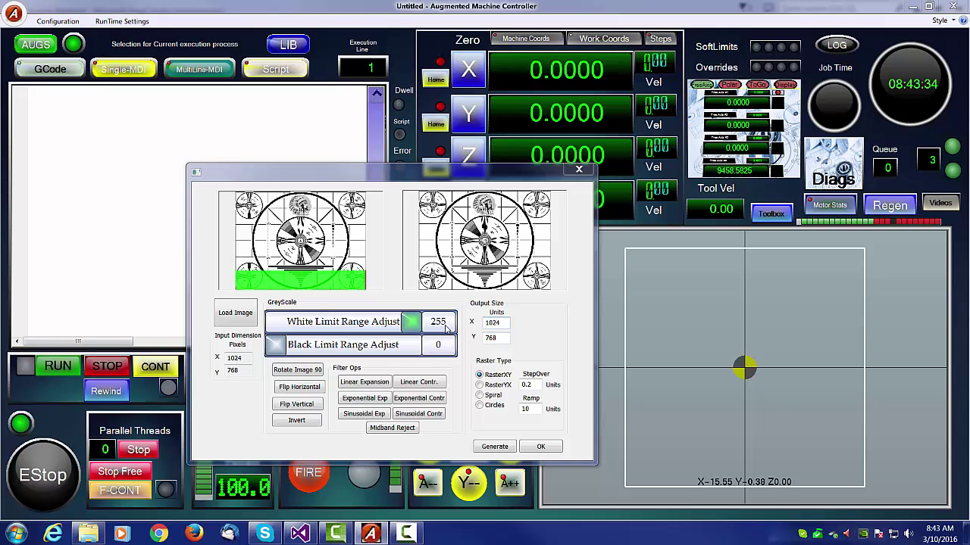
{"action": "double_click", "coordinate": [492, 323]}
{"action": "left_click", "coordinate": [509, 338]}
{"action": "key", "text": "BackSpace"}
{"action": "key", "text": "BackSpace"}
{"action": "key", "text": "BackSpace"}
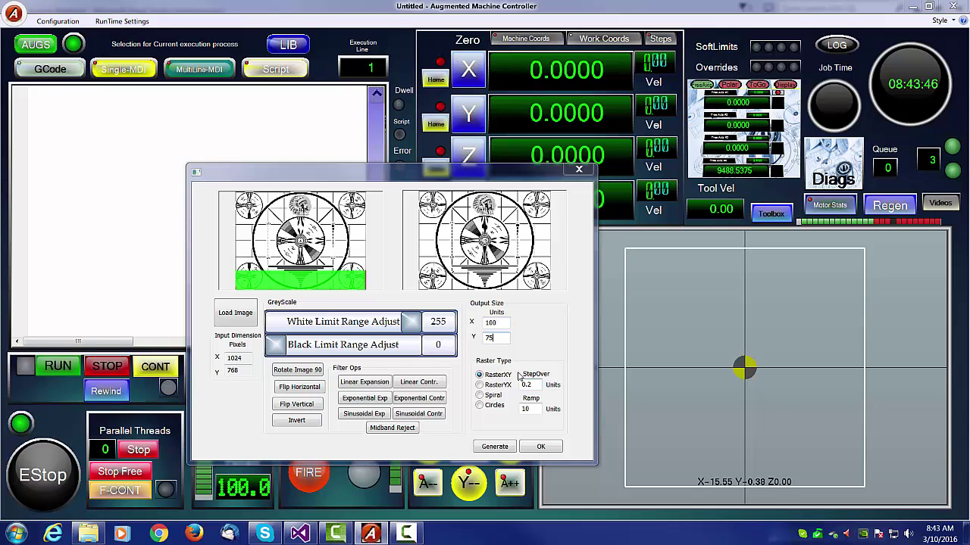
Step: Generate the raster, save it as RCA_Indian_Head_test_pattern.aug in the GCodeFiles folder, and close the raster dialog
{"action": "double_click", "coordinate": [530, 409]}
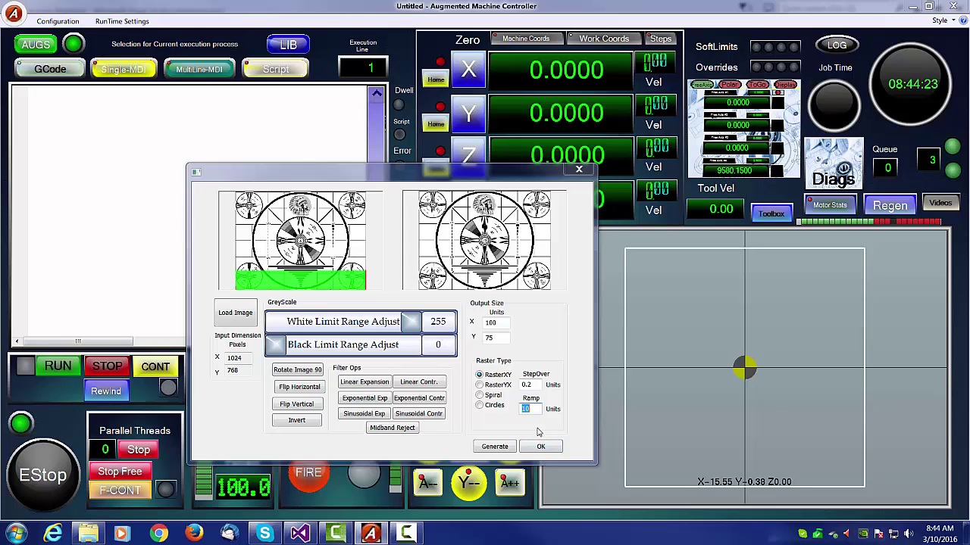
{"action": "left_click", "coordinate": [512, 447]}
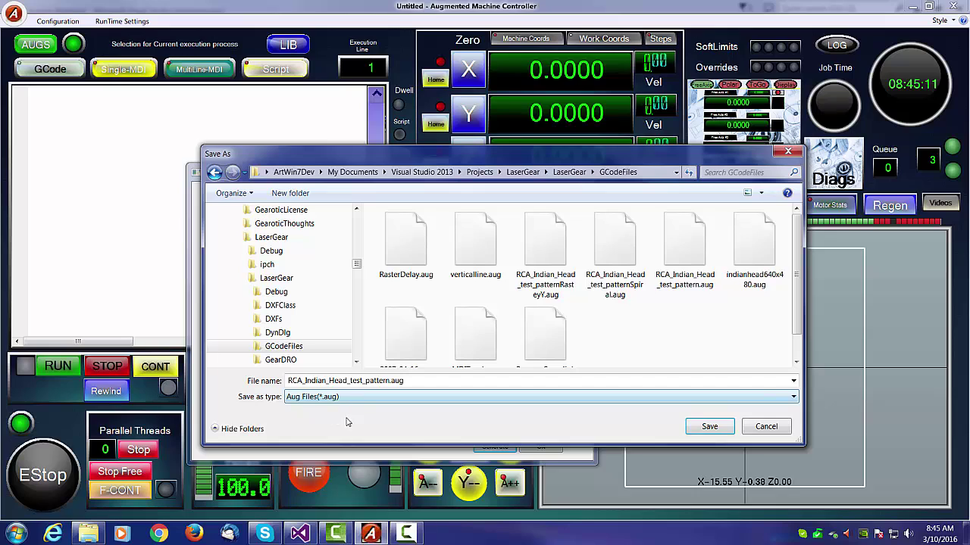
{"action": "key", "text": "alt+n"}
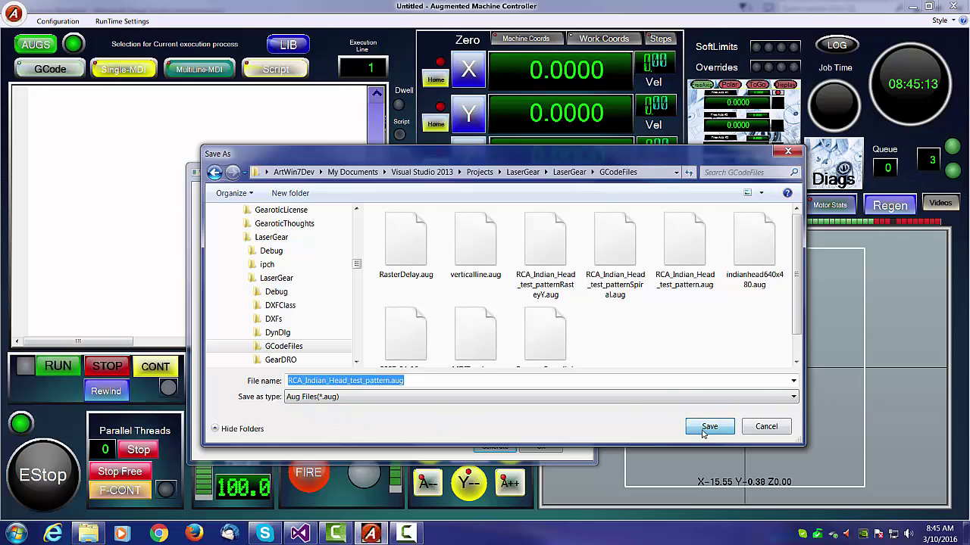
{"action": "left_click", "coordinate": [708, 428]}
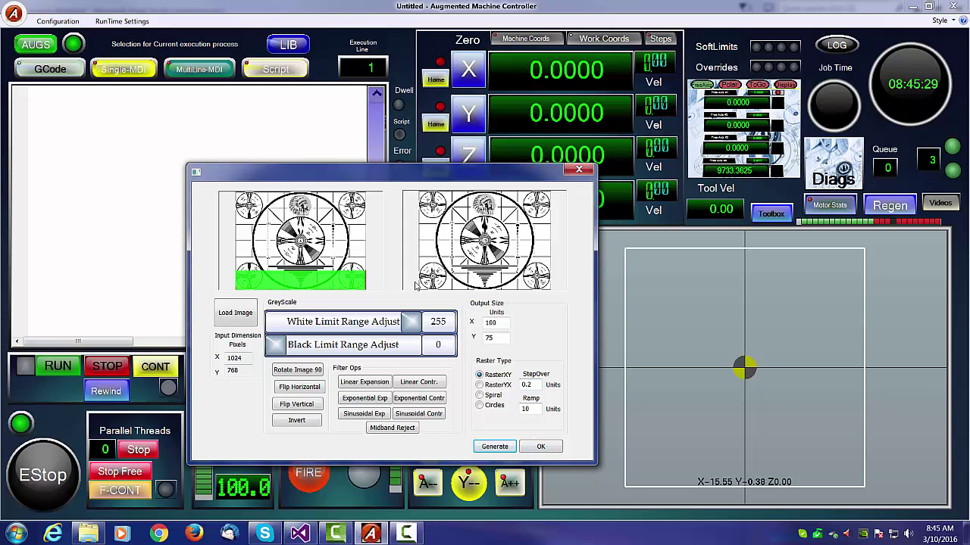
{"action": "left_click_drag", "start_coordinate": [396, 179], "coordinate": [411, 143]}
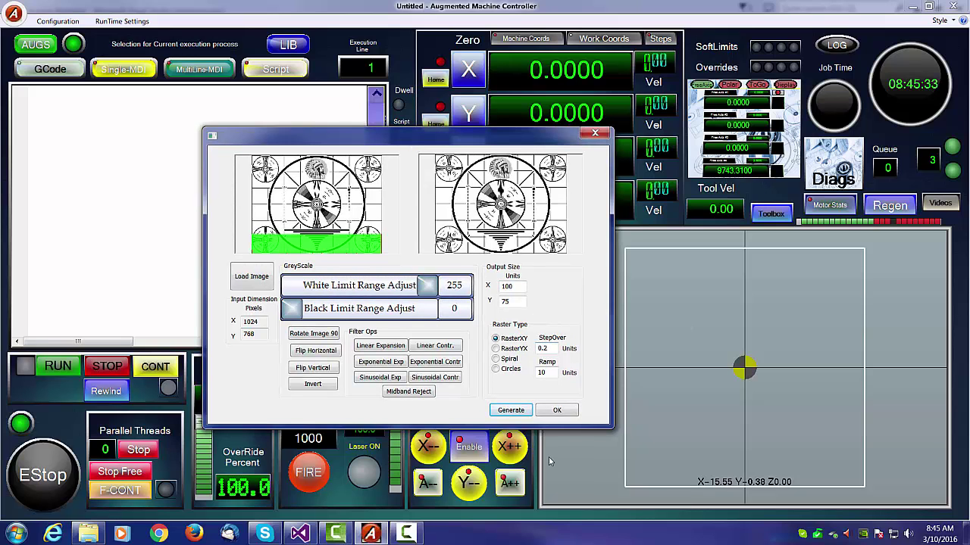
{"action": "left_click", "coordinate": [557, 410]}
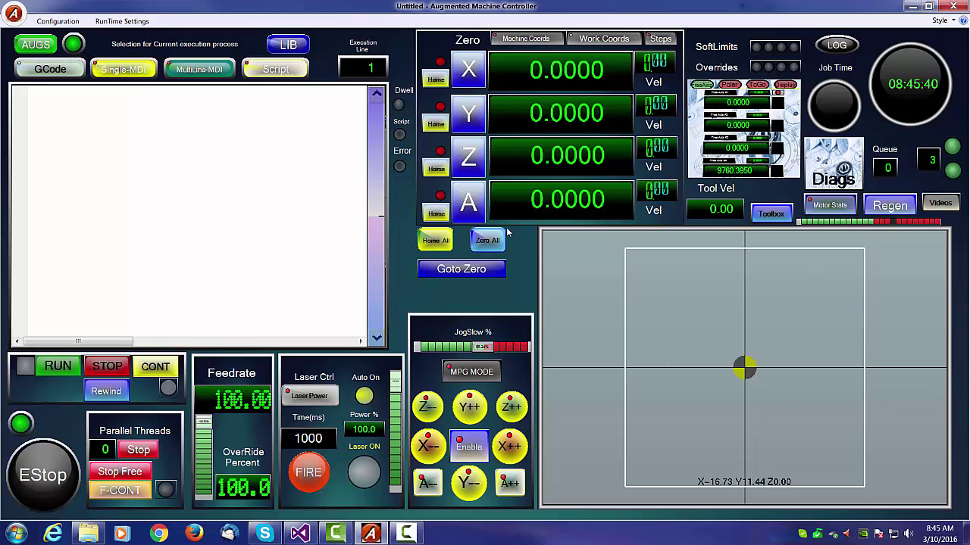
Step: Examine the latest log entries for the files created by the raster generation, and close the log
{"action": "left_click", "coordinate": [836, 44]}
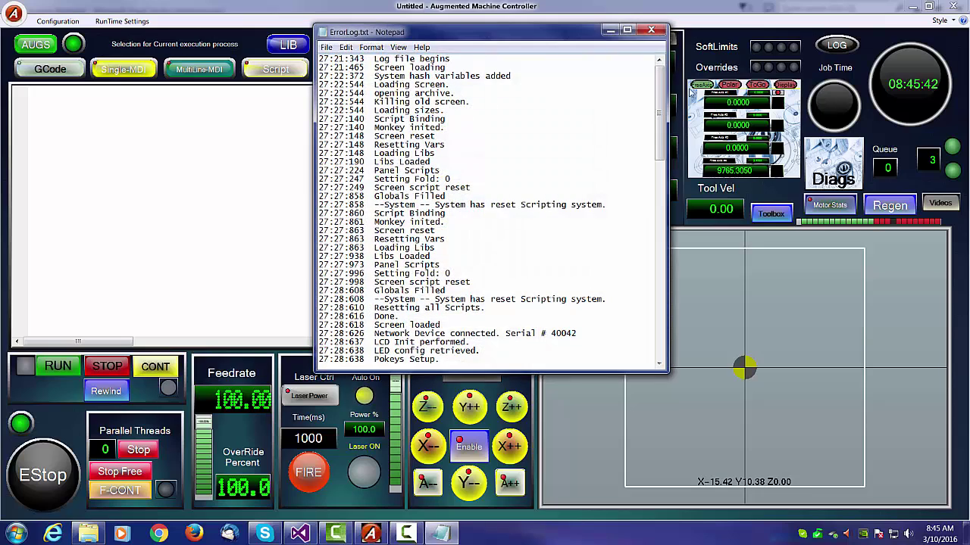
{"action": "left_click_drag", "start_coordinate": [661, 92], "coordinate": [661, 292]}
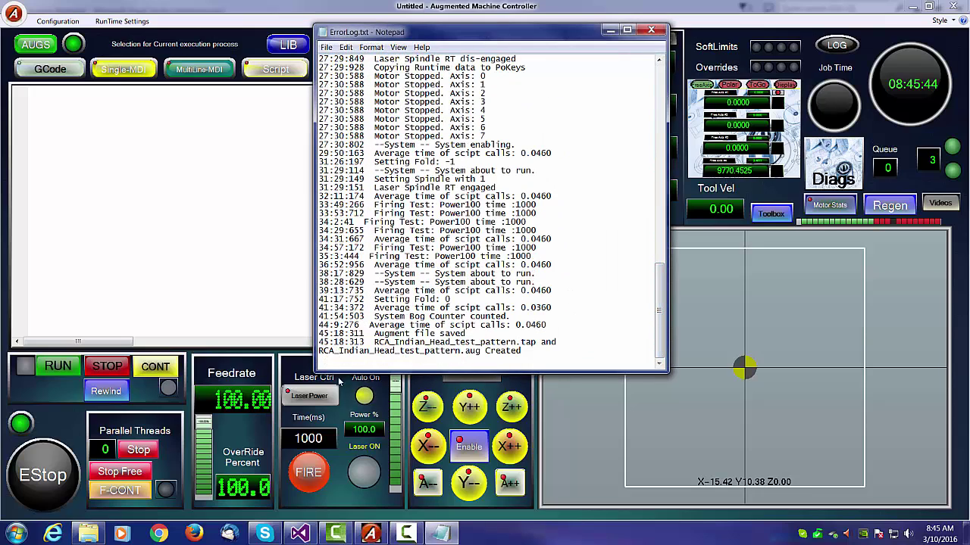
{"action": "left_click_drag", "start_coordinate": [320, 351], "coordinate": [562, 349]}
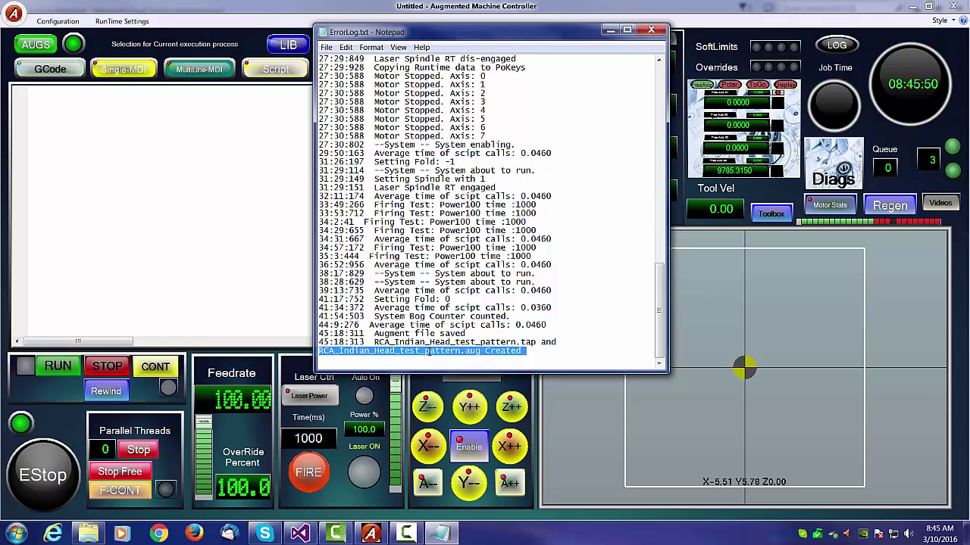
{"action": "left_click", "coordinate": [651, 30]}
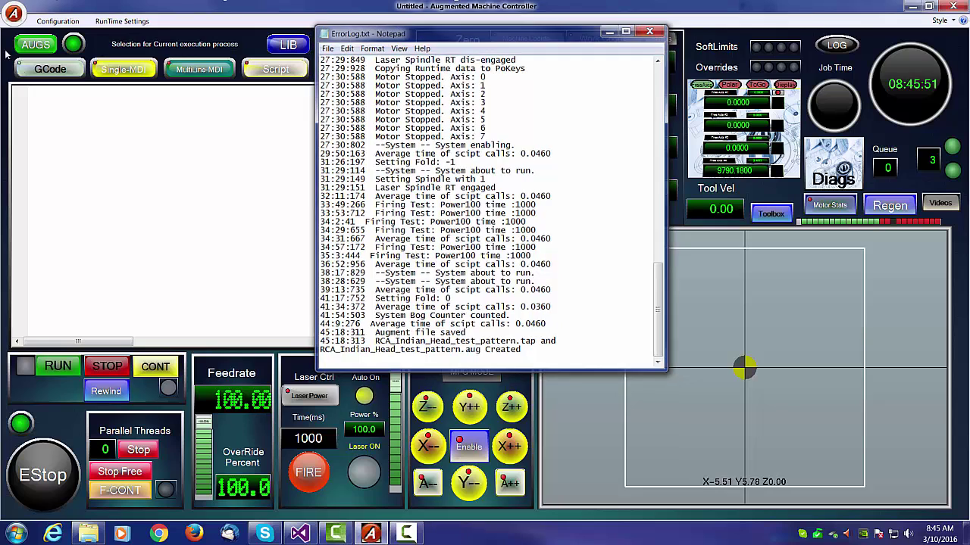
Step: Open the generated GCode file RCA_Indian_Head_test_pattern.tap
{"action": "left_click", "coordinate": [13, 13]}
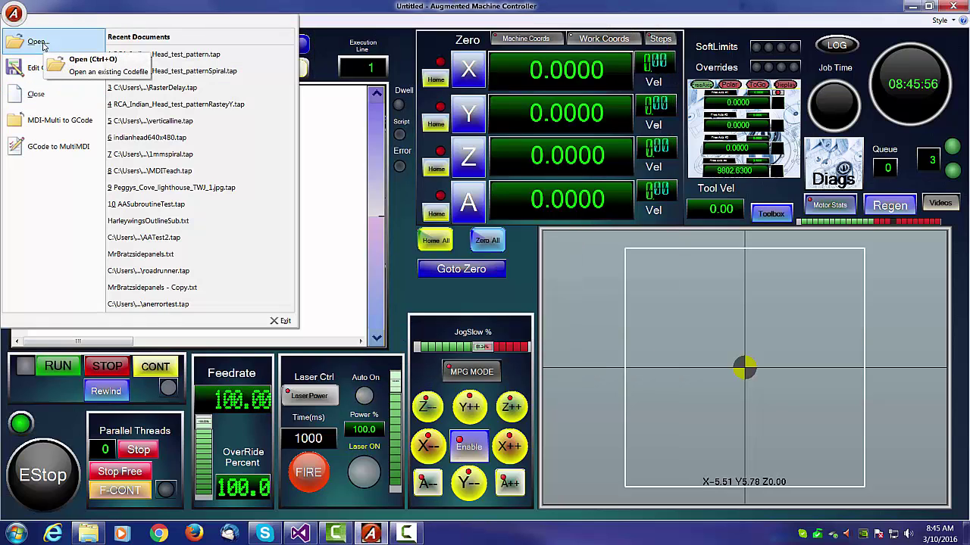
{"action": "left_click", "coordinate": [44, 46]}
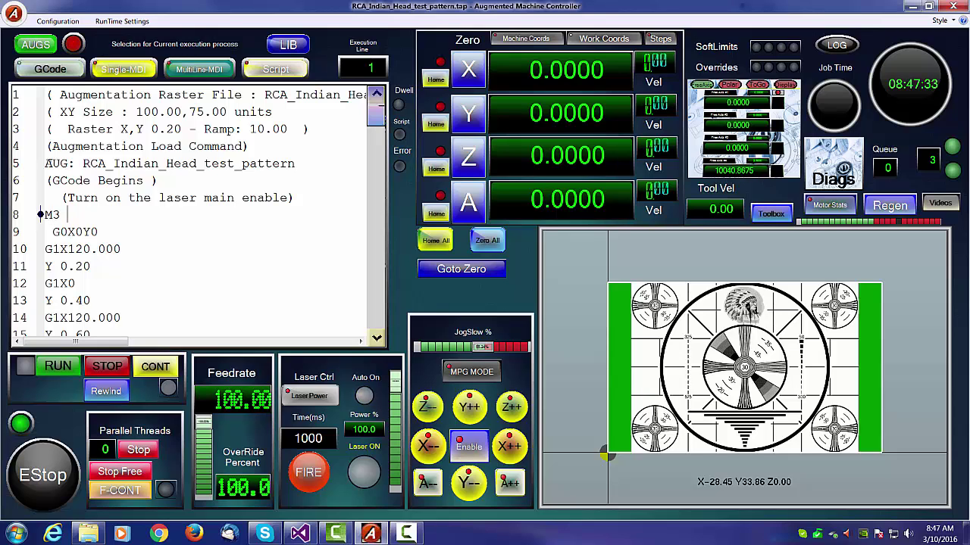
Step: Examine the AUG load command, the M3 laser enable line and the raster moves in the loaded GCode
{"action": "left_click_drag", "start_coordinate": [47, 164], "coordinate": [301, 164]}
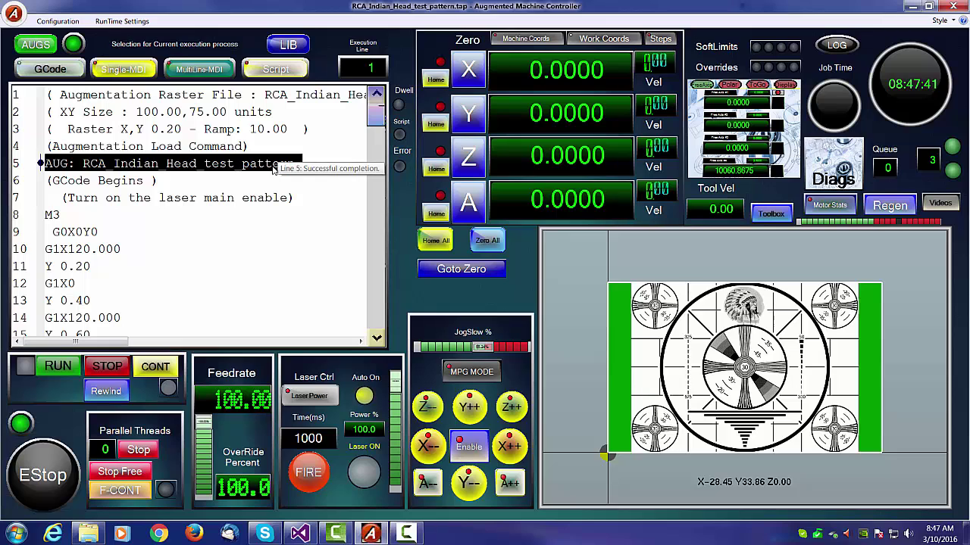
{"action": "left_click", "coordinate": [322, 150]}
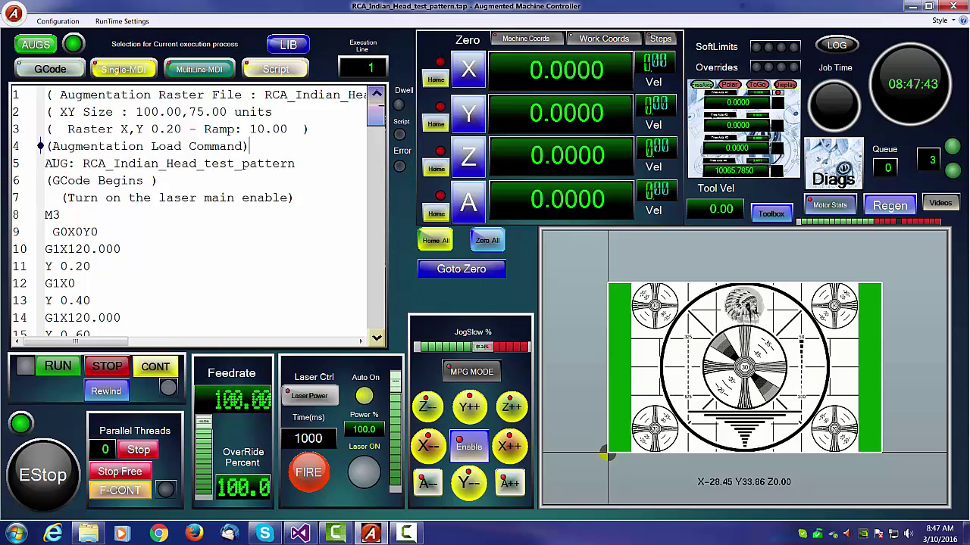
{"action": "left_click_drag", "start_coordinate": [47, 164], "coordinate": [304, 160]}
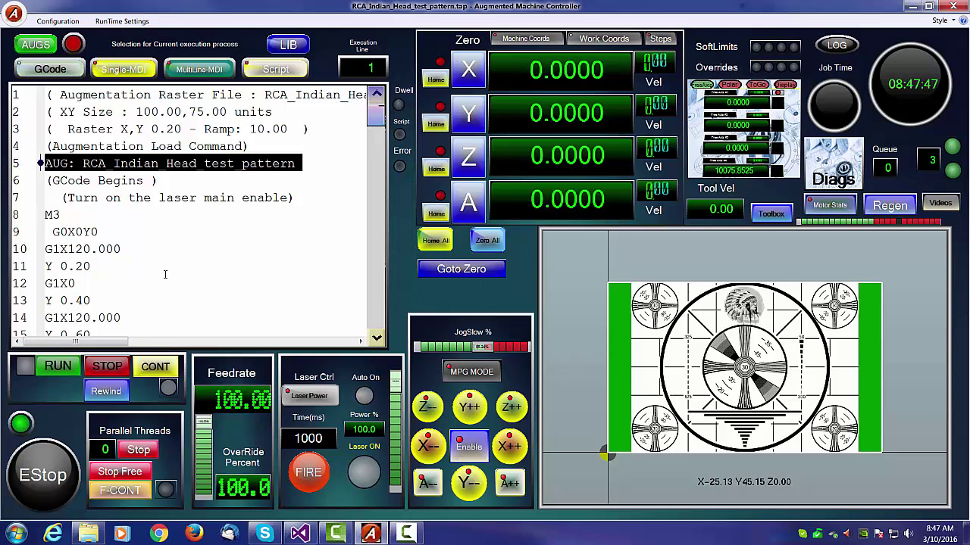
{"action": "left_click_drag", "start_coordinate": [382, 115], "coordinate": [379, 314]}
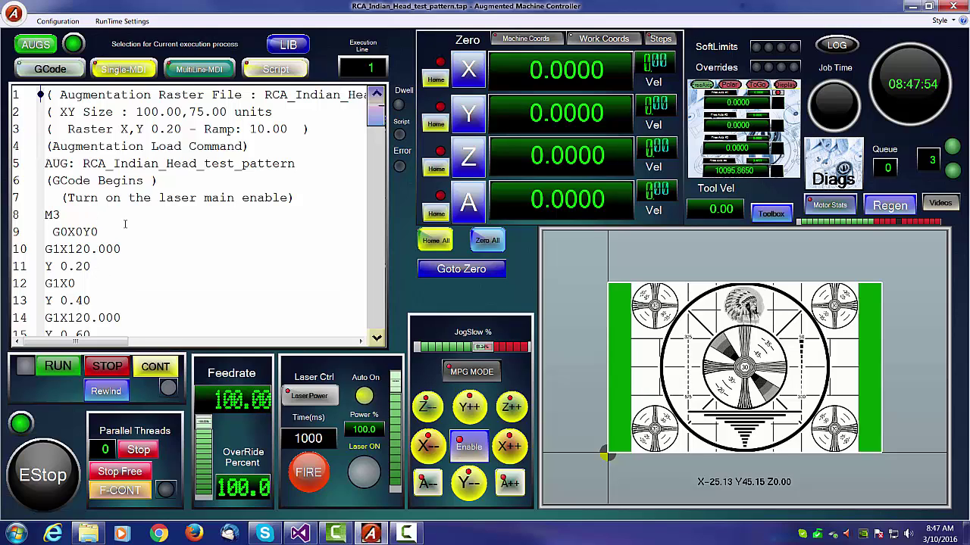
{"action": "left_click", "coordinate": [48, 163]}
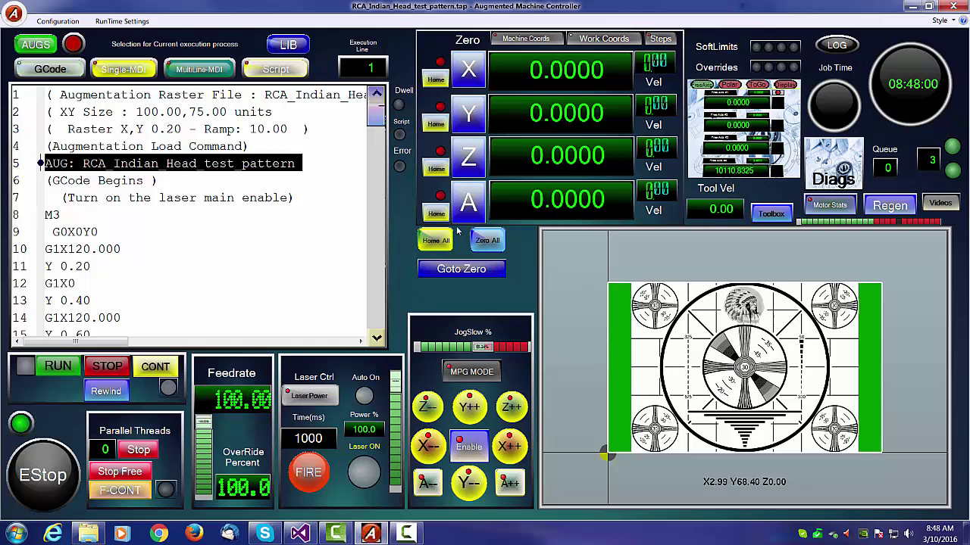
{"action": "left_click", "coordinate": [288, 266]}
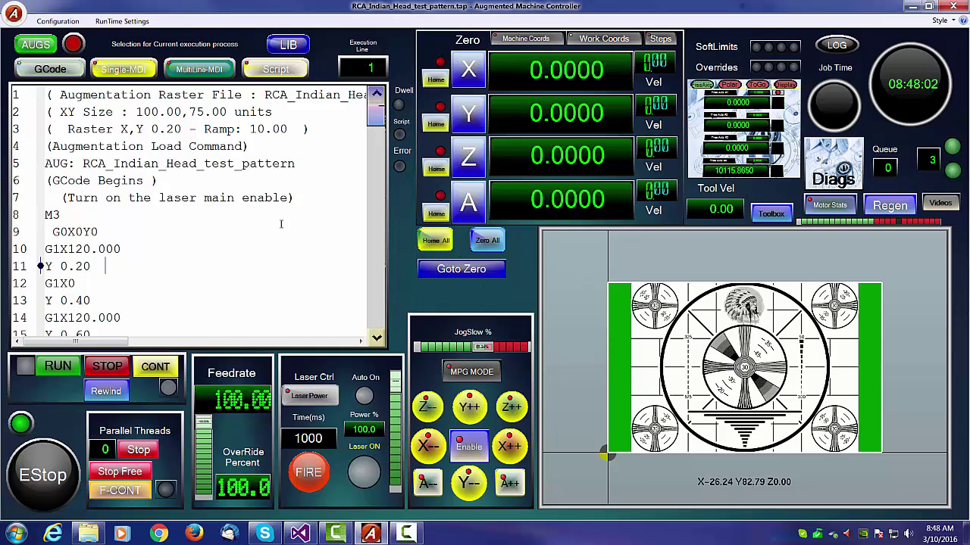
{"action": "left_click", "coordinate": [375, 106]}
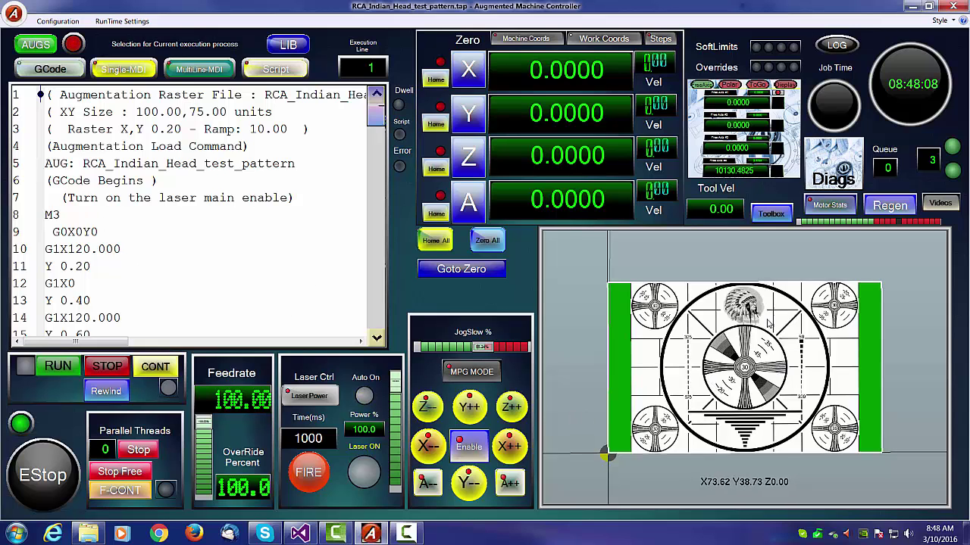
{"action": "left_click_drag", "start_coordinate": [773, 366], "coordinate": [597, 302]}
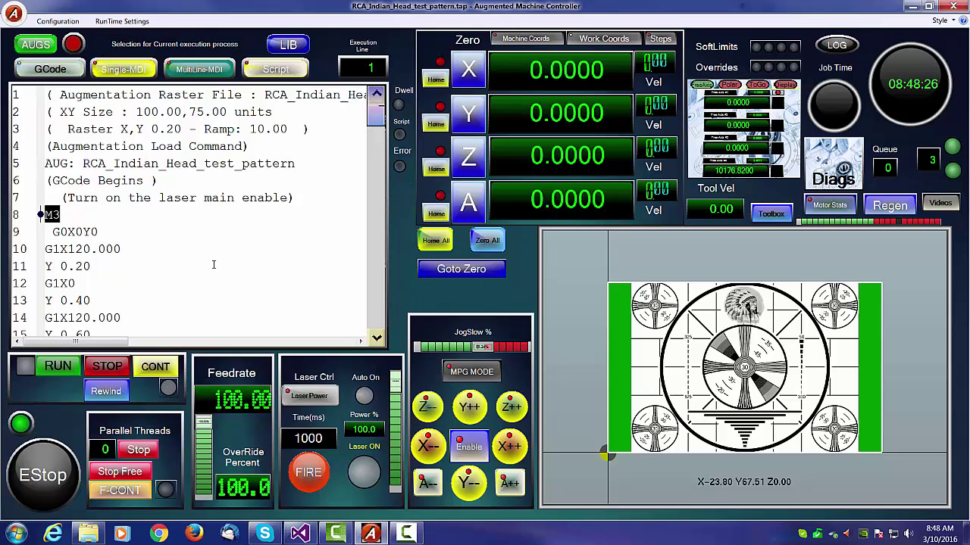
{"action": "scroll", "coordinate": [90, 213], "scroll_direction": "down", "scroll_amount": 9}
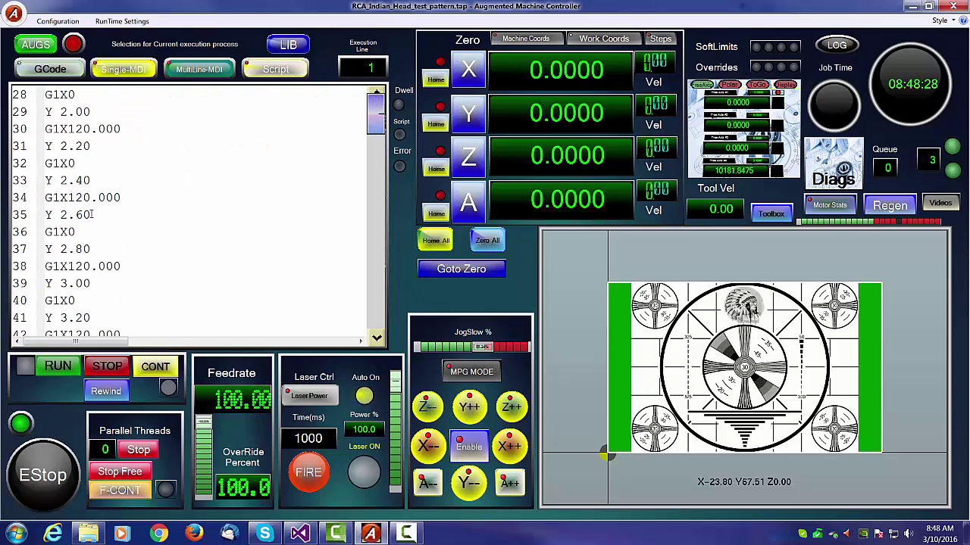
{"action": "key", "text": "ctrl+a"}
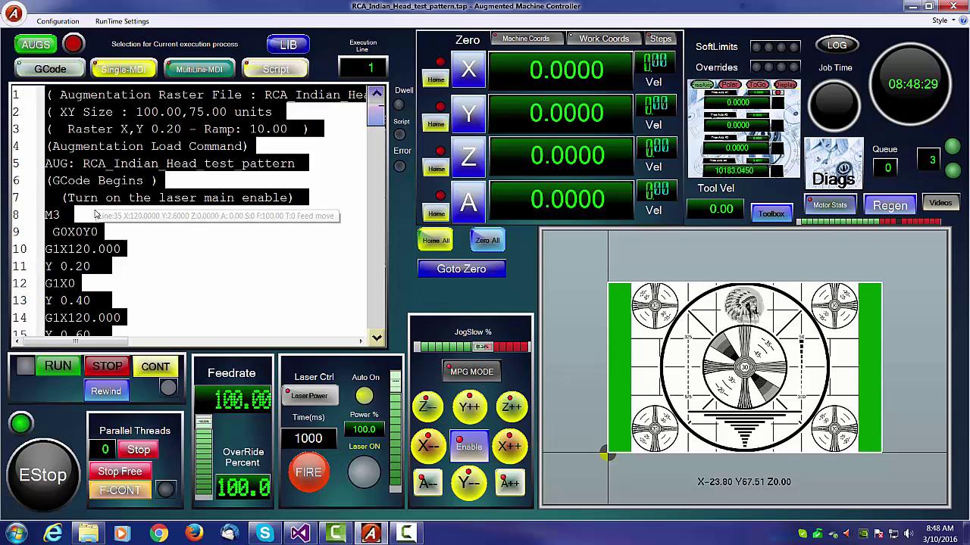
{"action": "left_click", "coordinate": [227, 231]}
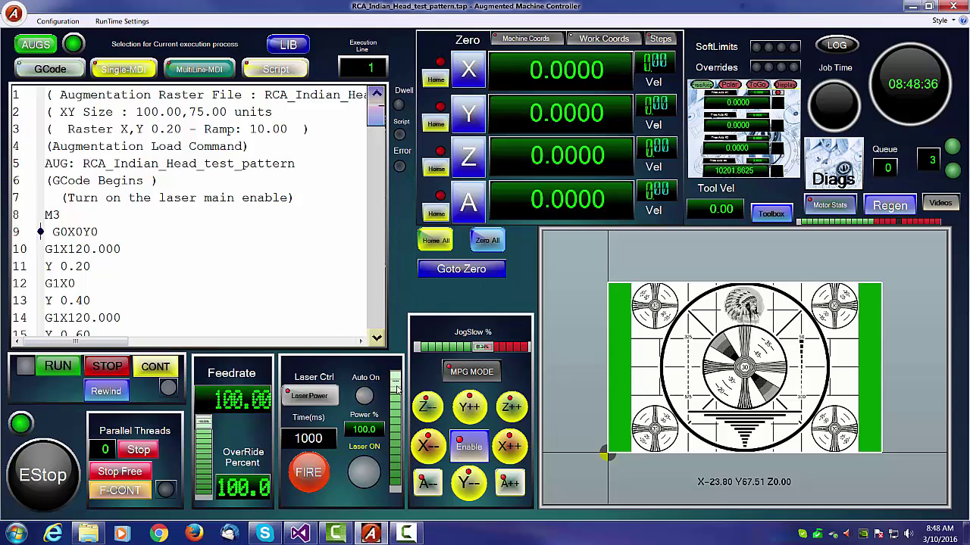
Step: Lower the laser power to 67.6 % and run the raster program briefly before stopping it
{"action": "left_click_drag", "start_coordinate": [397, 389], "coordinate": [393, 430]}
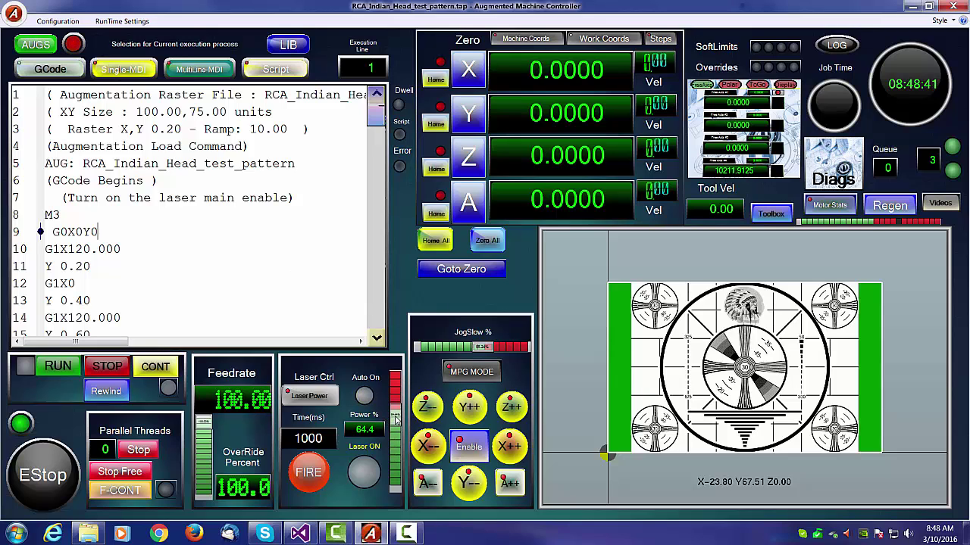
{"action": "left_click", "coordinate": [73, 363]}
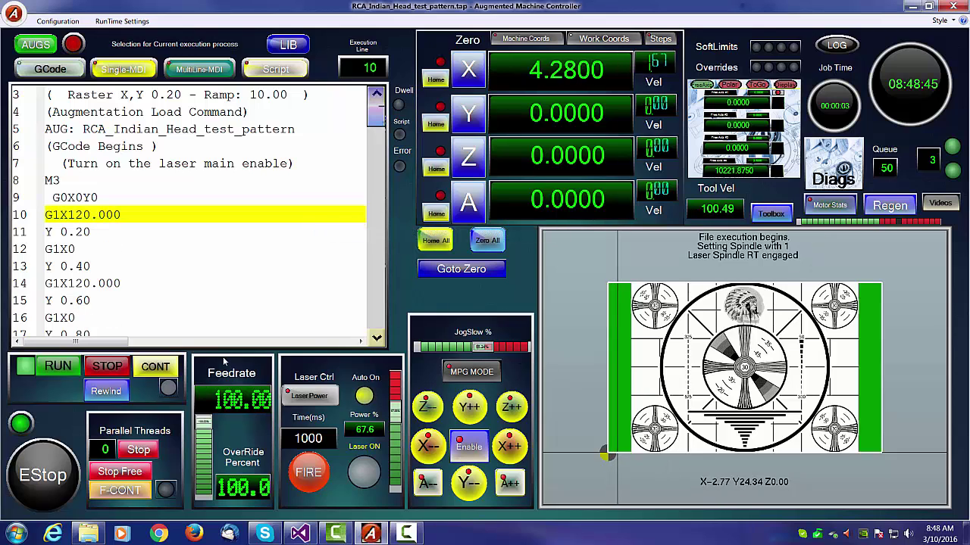
{"action": "left_click", "coordinate": [109, 369]}
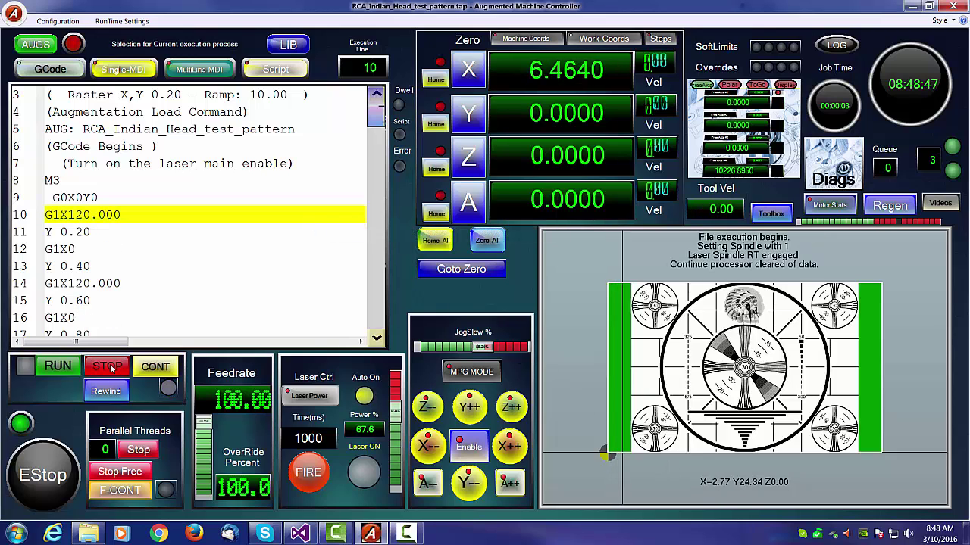
Step: Rewind the raster program, return the axes to zero, and run it from the start before stopping partway
{"action": "left_click", "coordinate": [108, 393]}
{"action": "left_click", "coordinate": [462, 269]}
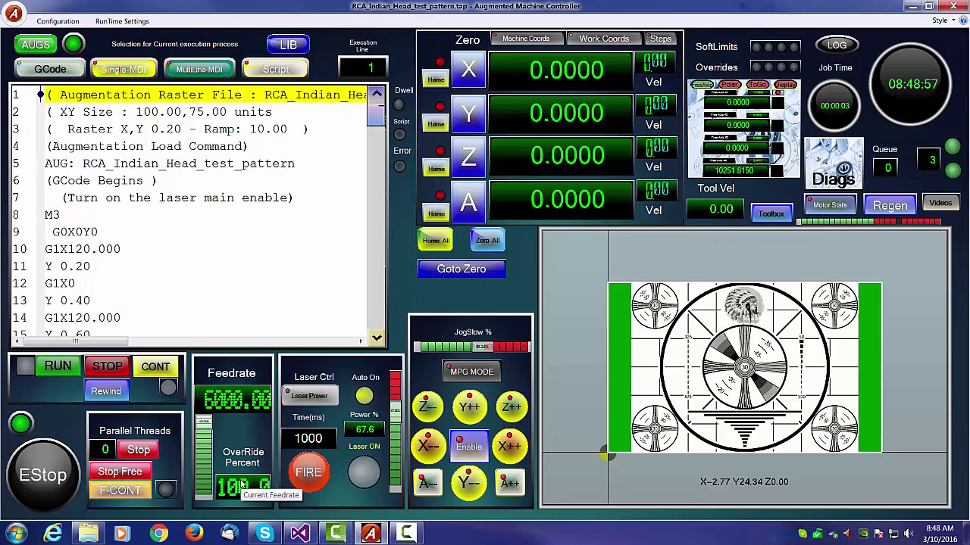
{"action": "left_click", "coordinate": [58, 372]}
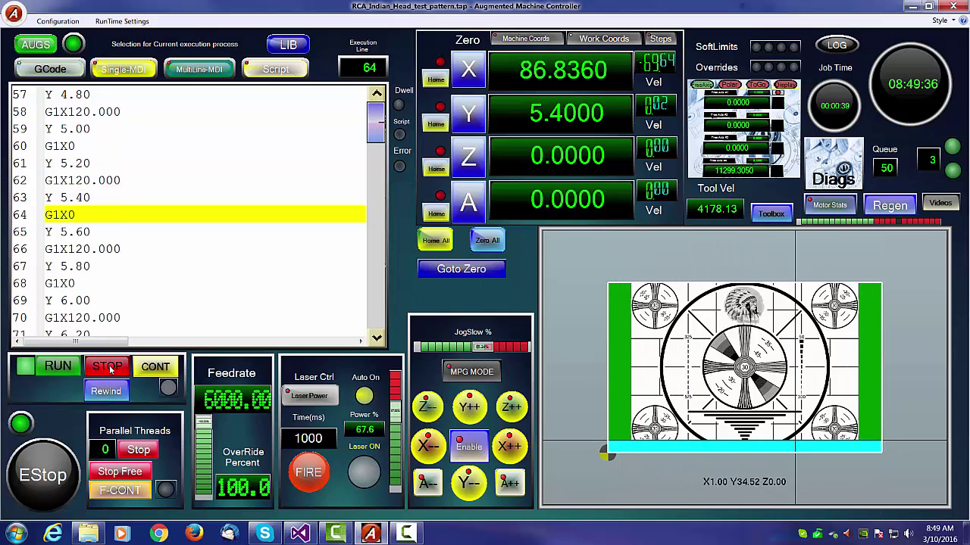
{"action": "left_click", "coordinate": [106, 469]}
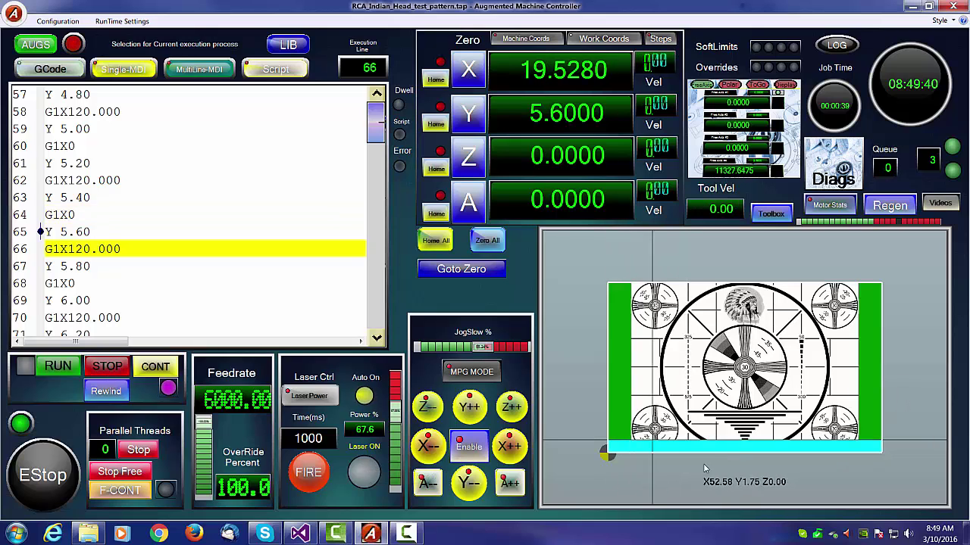
Step: Continue the stopped raster run for a while, stop it again and clear the stored continue point
{"action": "left_click", "coordinate": [150, 368]}
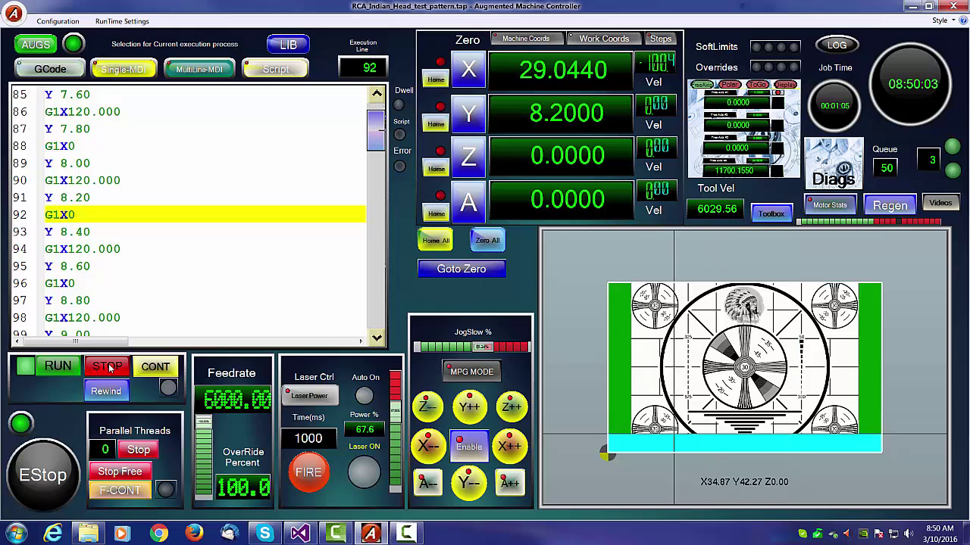
{"action": "left_click", "coordinate": [108, 367]}
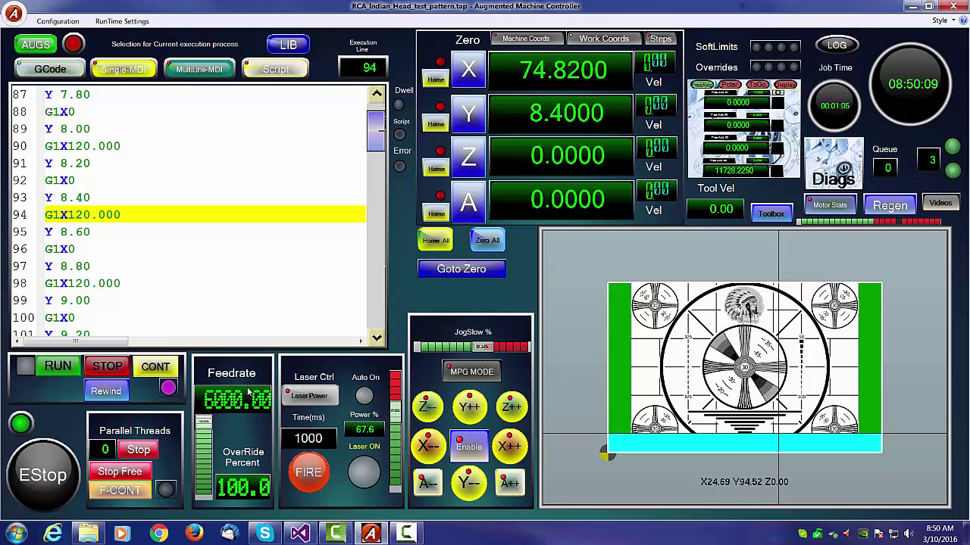
{"action": "left_click", "coordinate": [106, 366]}
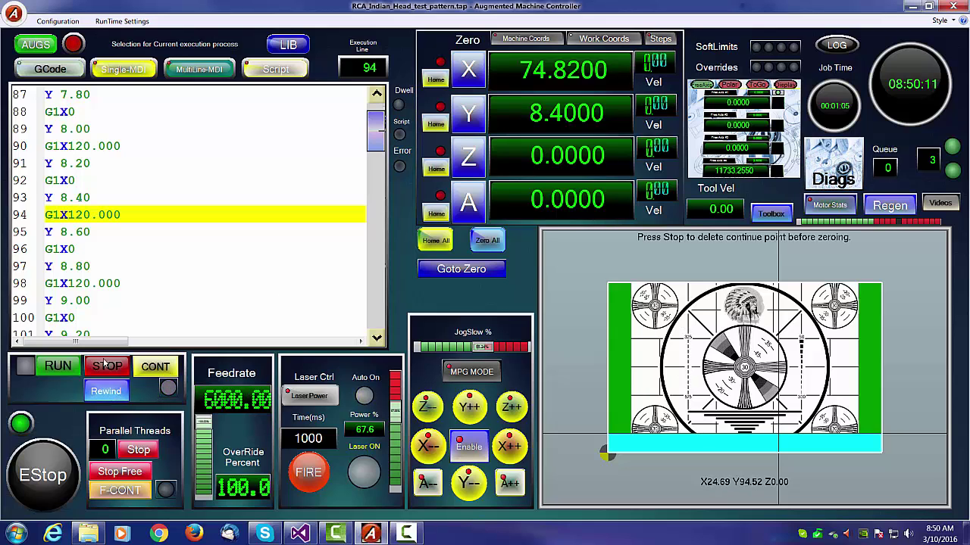
{"action": "left_click", "coordinate": [106, 367]}
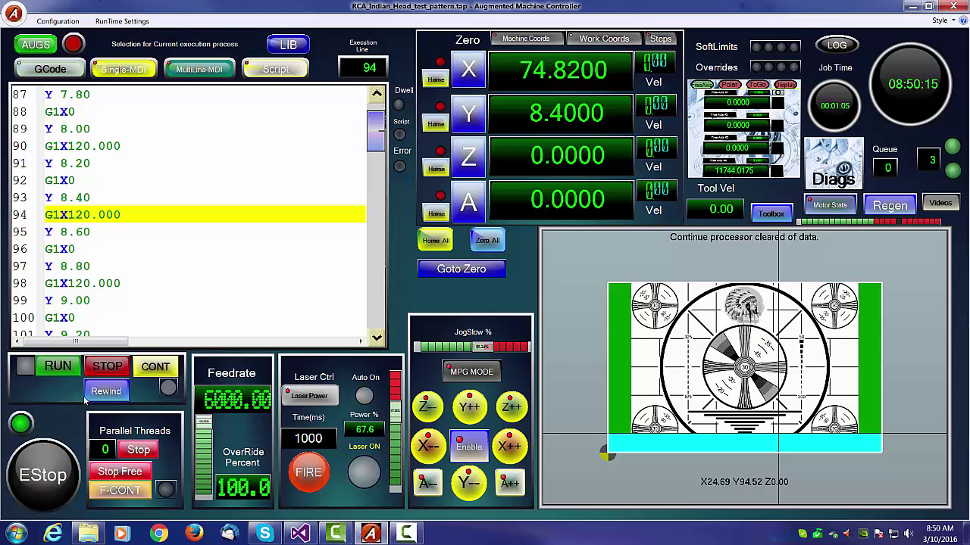
Step: Open the recent file RCA_Indian_Head_test_patternSpiral.tap and view its spiral toolpath
{"action": "left_click", "coordinate": [14, 13]}
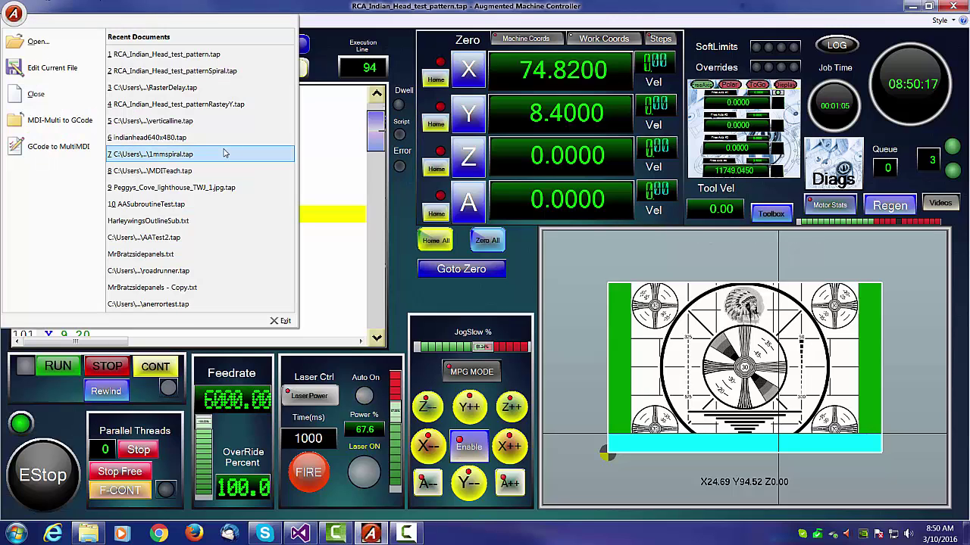
{"action": "left_click", "coordinate": [216, 70]}
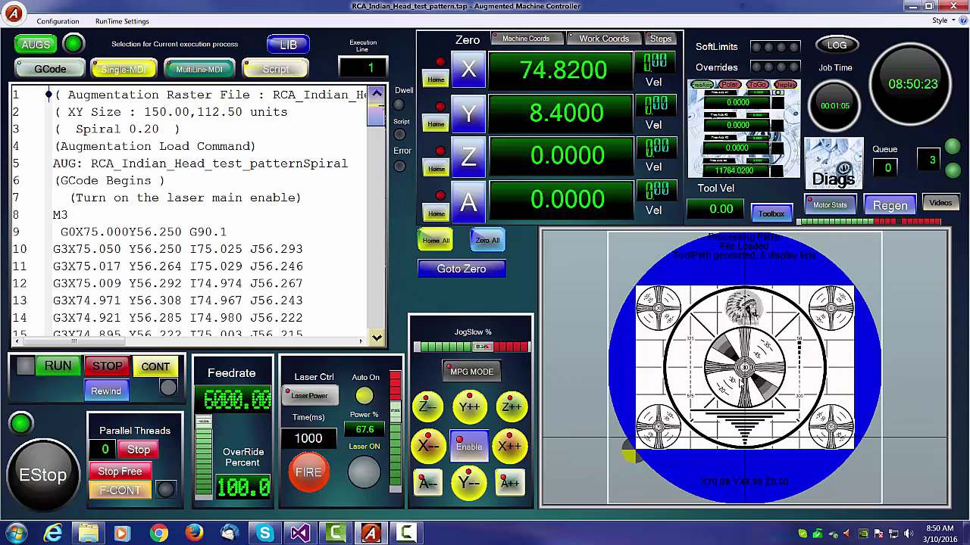
{"action": "mouse_move", "coordinate": [741, 383]}
{"action": "left_mouse_down"}
{"action": "mouse_move", "coordinate": [753, 360]}
{"action": "mouse_move", "coordinate": [757, 381]}
{"action": "left_mouse_up"}
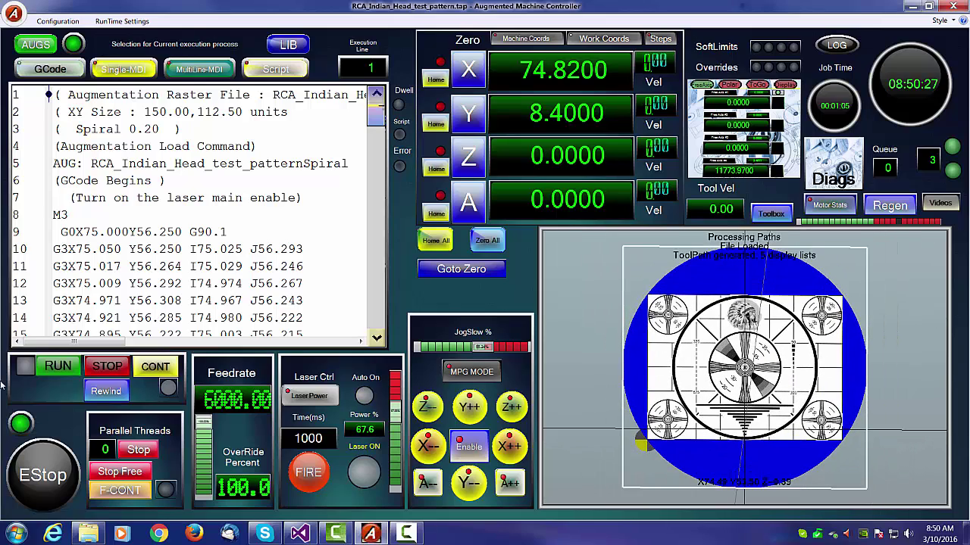
Step: Run the spiral program for a while, stop it and rewind it to the first line
{"action": "left_click", "coordinate": [55, 367]}
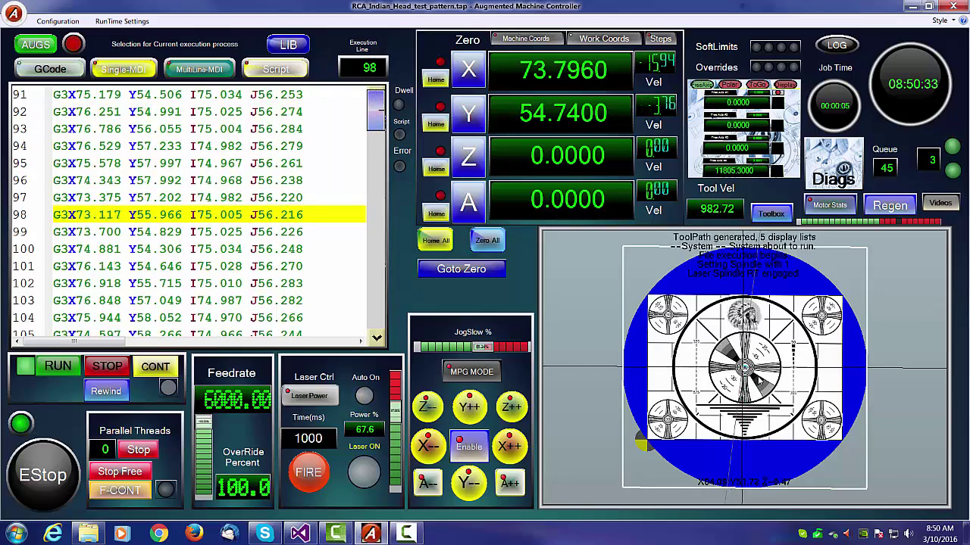
{"action": "scroll", "coordinate": [759, 381], "scroll_direction": "up", "scroll_amount": 2}
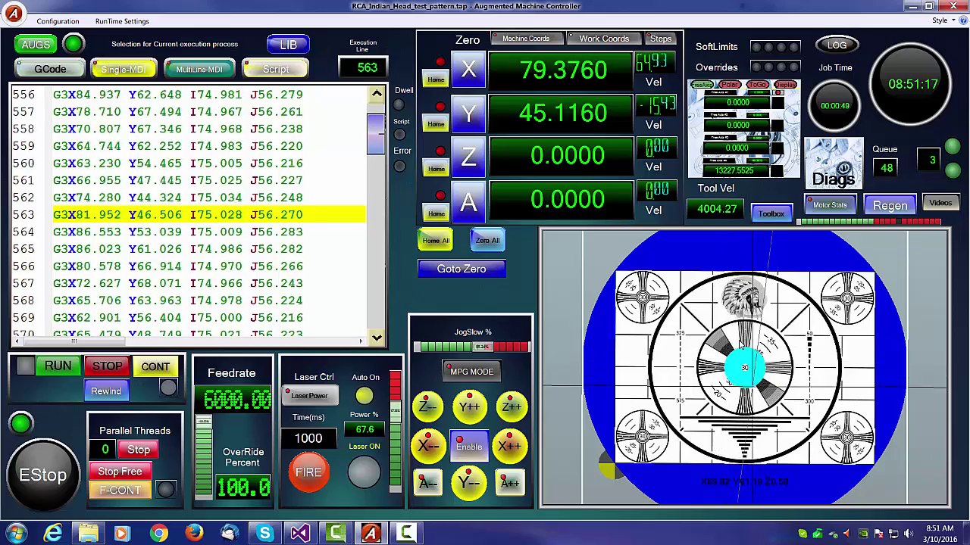
{"action": "left_click", "coordinate": [110, 368]}
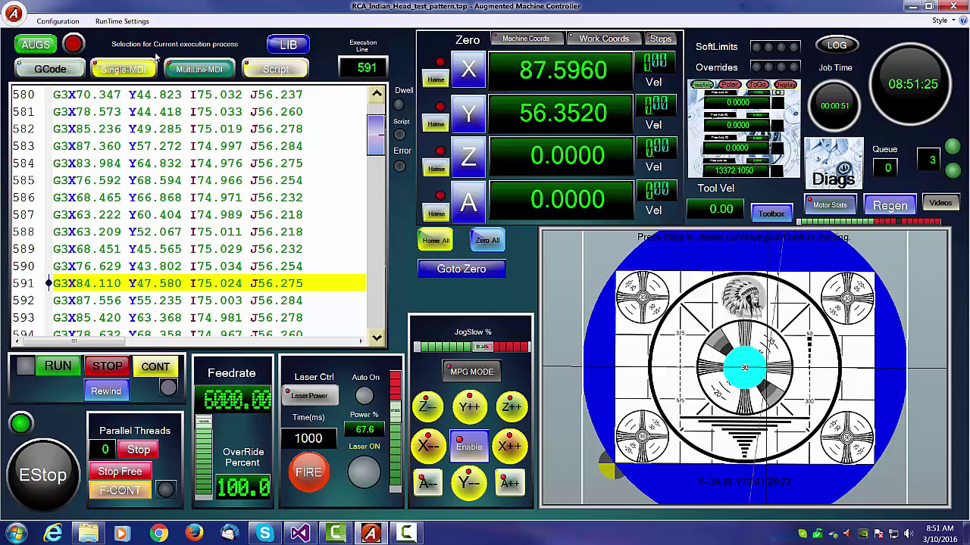
{"action": "left_click", "coordinate": [103, 392]}
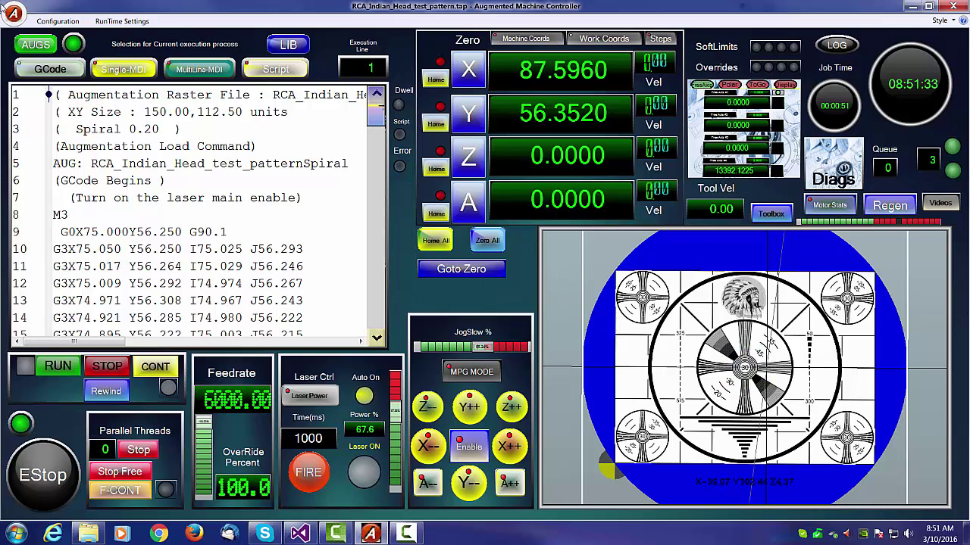
Step: Open the recent file RasterDelay.tap and view its numbered calibration strip in the toolpath display
{"action": "left_click", "coordinate": [14, 13]}
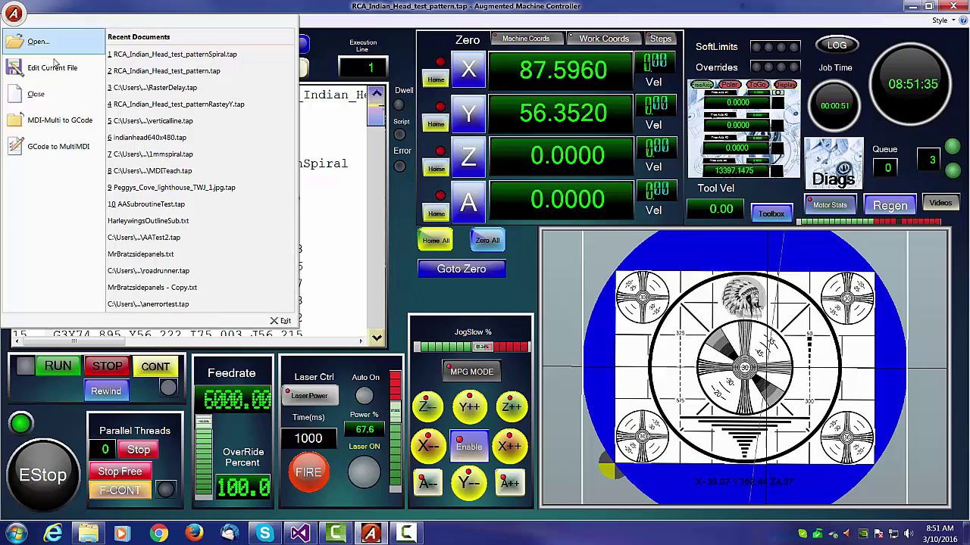
{"action": "left_click", "coordinate": [155, 87]}
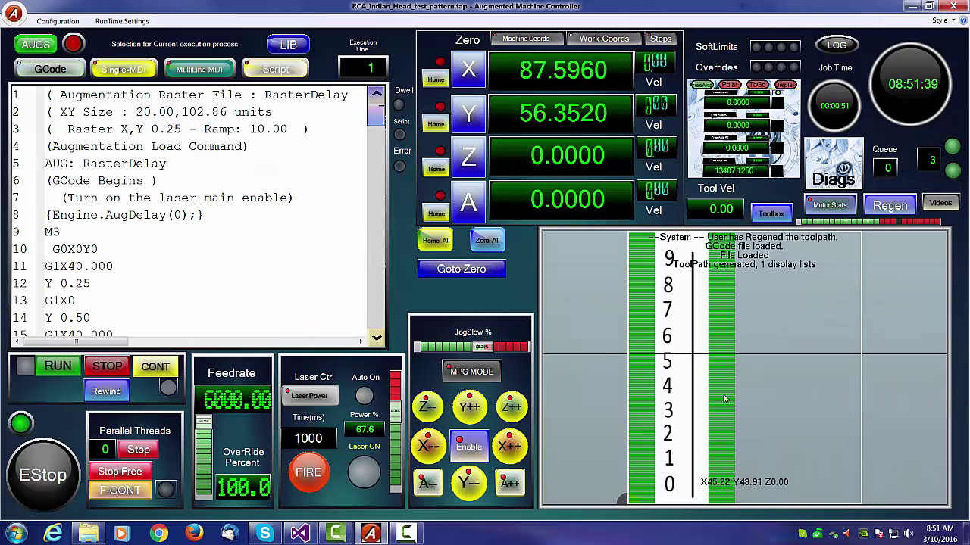
{"action": "left_click_drag", "start_coordinate": [702, 368], "coordinate": [736, 382]}
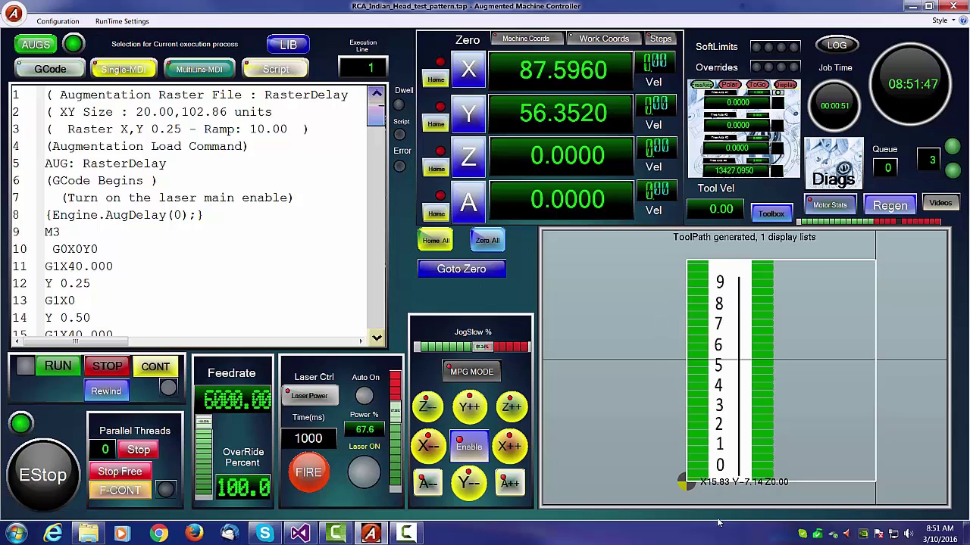
Step: Examine the Engine.AugDelay script lines placed at intervals throughout the RasterDelay GCode
{"action": "left_click", "coordinate": [135, 227]}
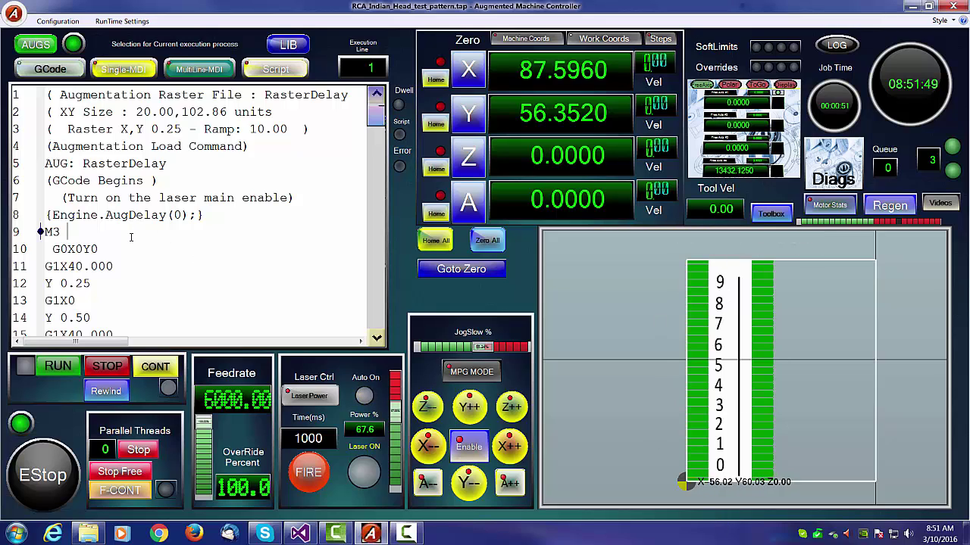
{"action": "double_click", "coordinate": [92, 215]}
{"action": "left_click_drag", "start_coordinate": [92, 215], "coordinate": [189, 218]}
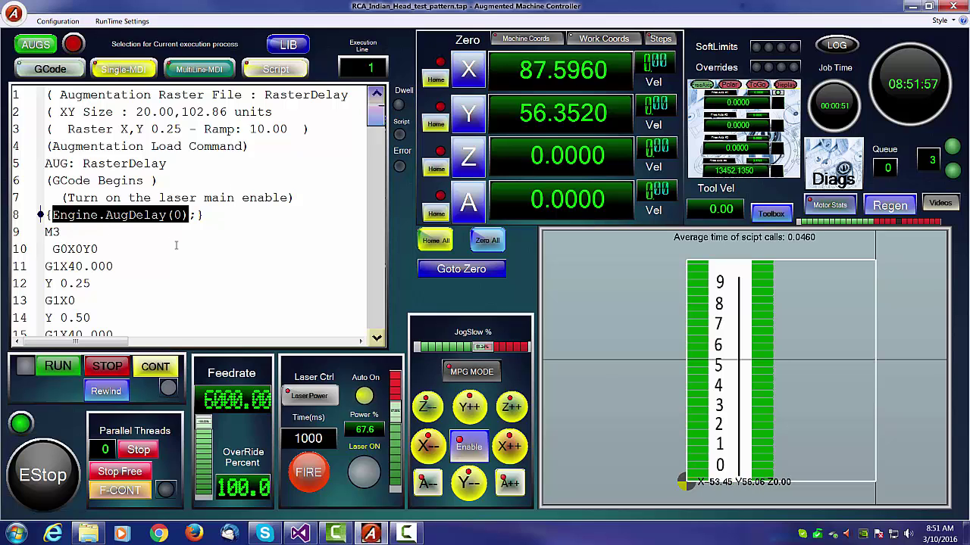
{"action": "scroll", "coordinate": [174, 242], "scroll_direction": "down", "scroll_amount": 7}
{"action": "scroll", "coordinate": [172, 238], "scroll_direction": "down", "scroll_amount": 17}
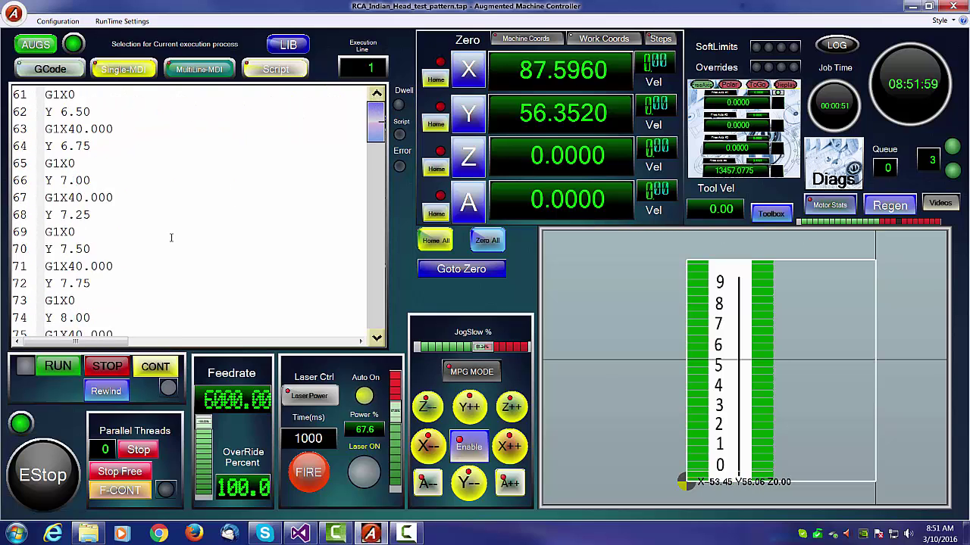
{"action": "scroll", "coordinate": [171, 238], "scroll_direction": "down", "scroll_amount": 4}
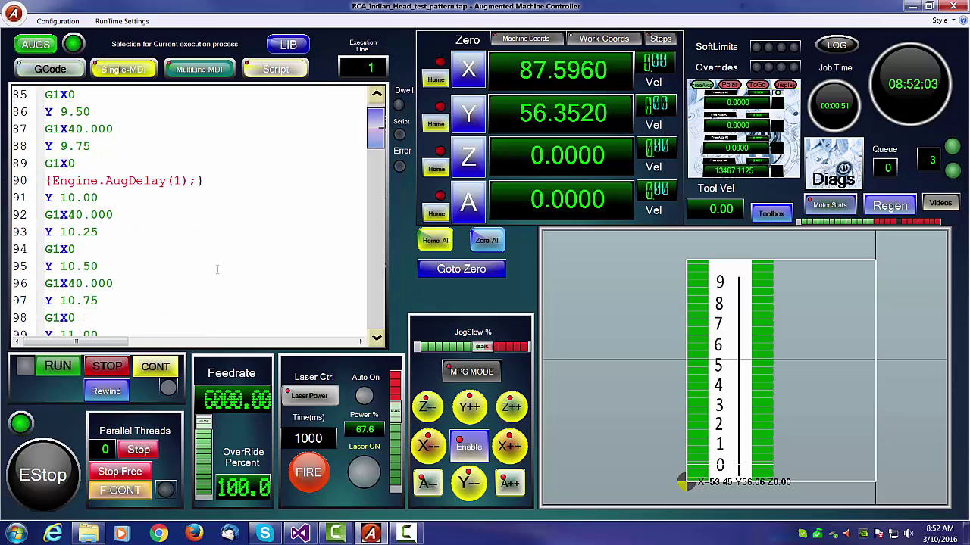
{"action": "scroll", "coordinate": [215, 258], "scroll_direction": "down", "scroll_amount": 20}
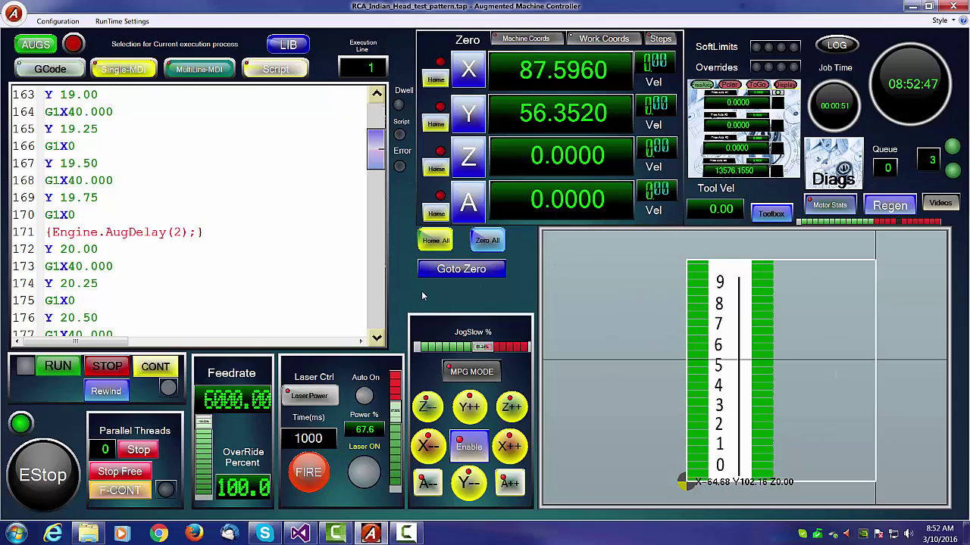
{"action": "left_click", "coordinate": [108, 369]}
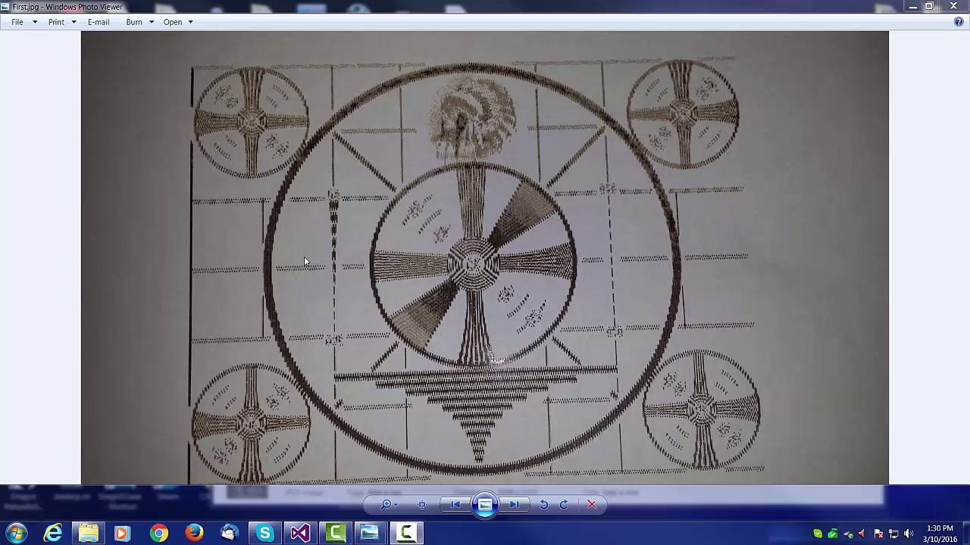
Step: Examine First.jpg up close for the alignment of alternate raster lines in the dotted lines and central circle
{"action": "scroll", "coordinate": [297, 267], "scroll_direction": "up", "scroll_amount": 4}
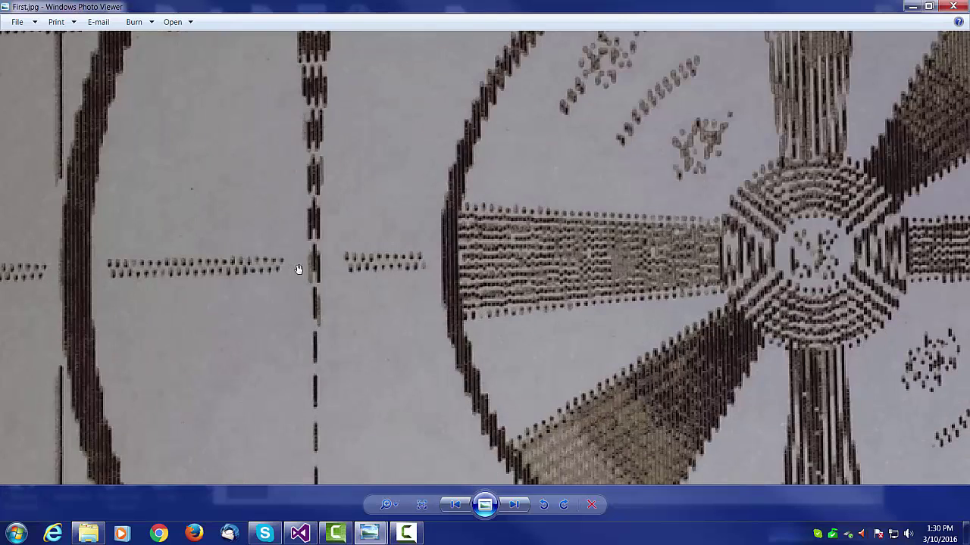
{"action": "right_click", "coordinate": [537, 265]}
{"action": "left_click_drag", "start_coordinate": [338, 258], "coordinate": [699, 243]}
{"action": "scroll", "coordinate": [569, 258], "scroll_direction": "up", "scroll_amount": 4}
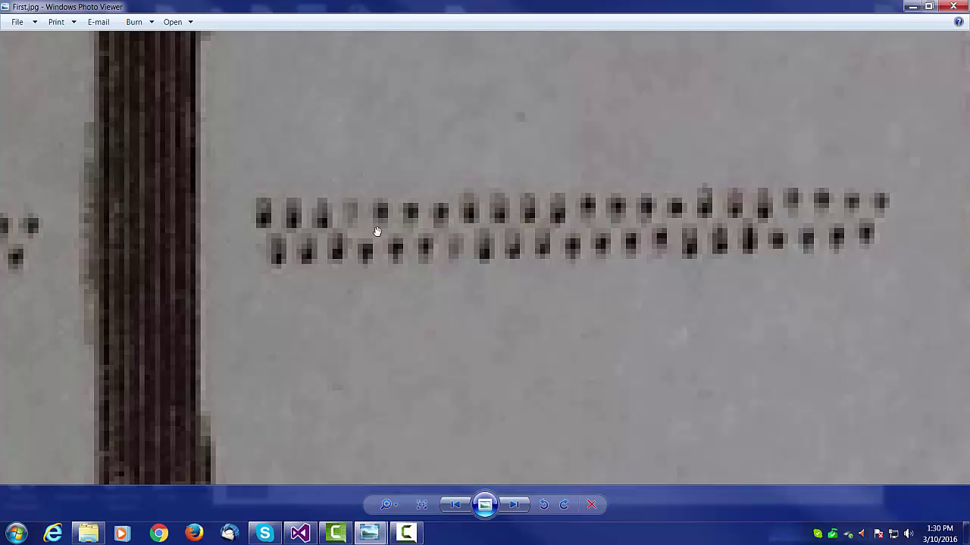
{"action": "scroll", "coordinate": [470, 233], "scroll_direction": "down", "scroll_amount": 3}
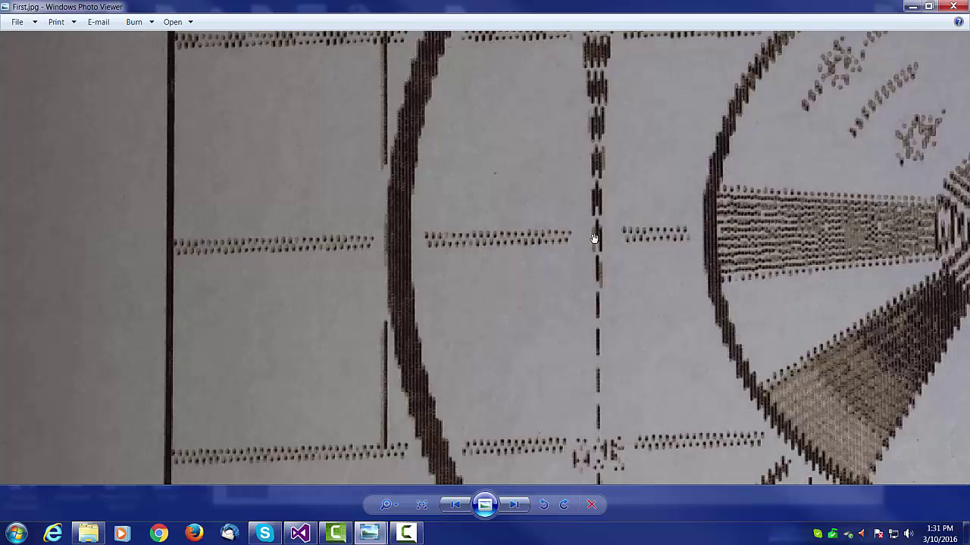
{"action": "left_click_drag", "start_coordinate": [583, 242], "coordinate": [457, 253]}
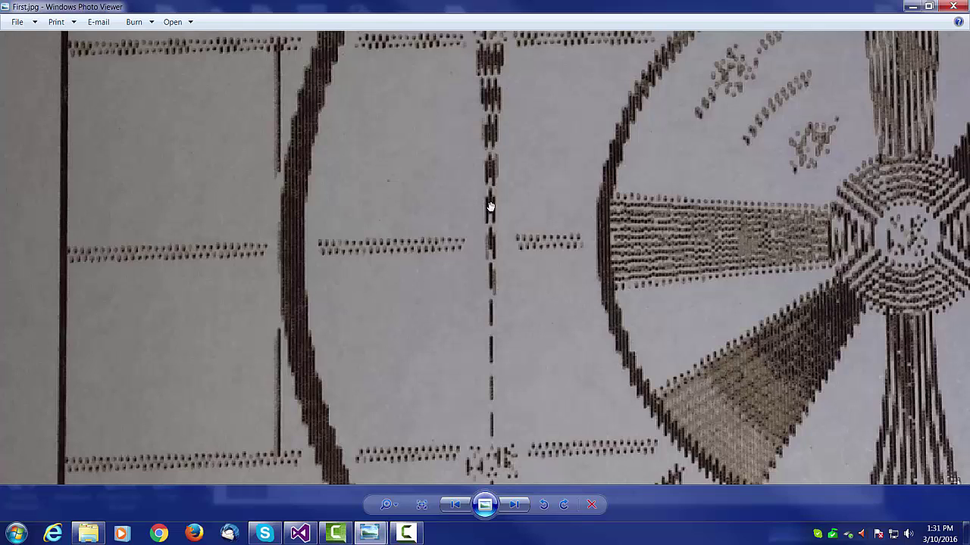
{"action": "left_click_drag", "start_coordinate": [799, 236], "coordinate": [488, 236]}
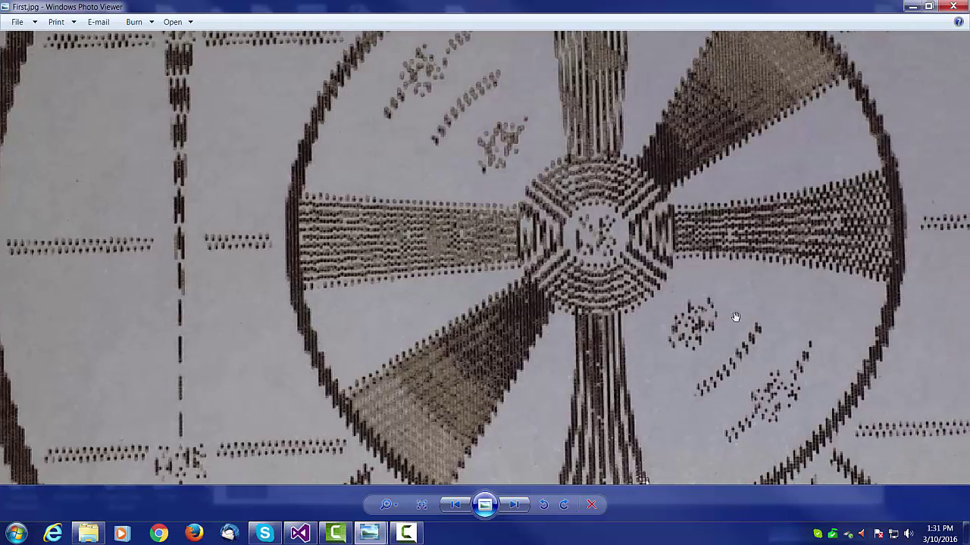
{"action": "scroll", "coordinate": [586, 272], "scroll_direction": "down", "scroll_amount": 5}
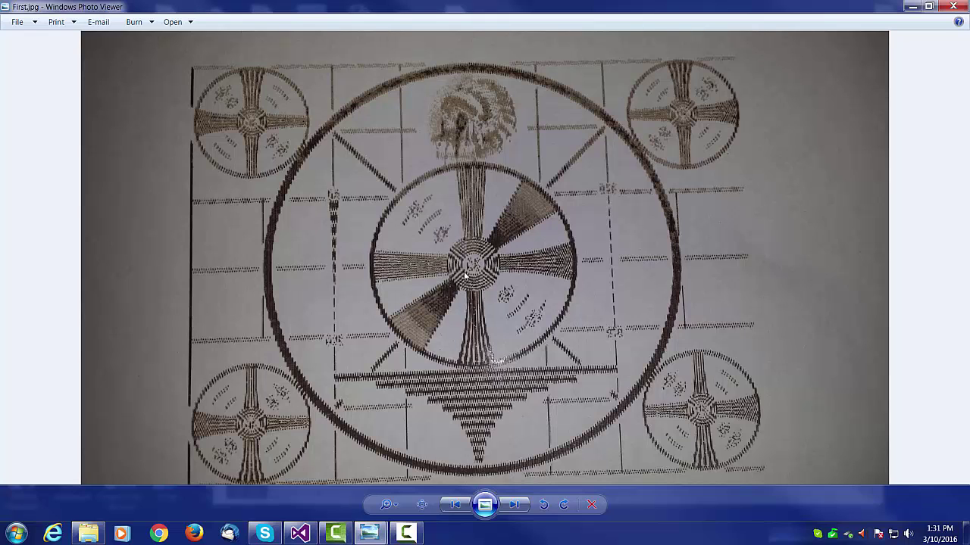
{"action": "scroll", "coordinate": [465, 273], "scroll_direction": "up", "scroll_amount": 2}
{"action": "scroll", "coordinate": [468, 268], "scroll_direction": "down", "scroll_amount": 2}
Step: Compare the engraving photos AugDelay.jpg, 20160309_134048.jpg and Calibrated.jpg, examining the central circle of the second one up close
{"action": "key", "text": "Right"}
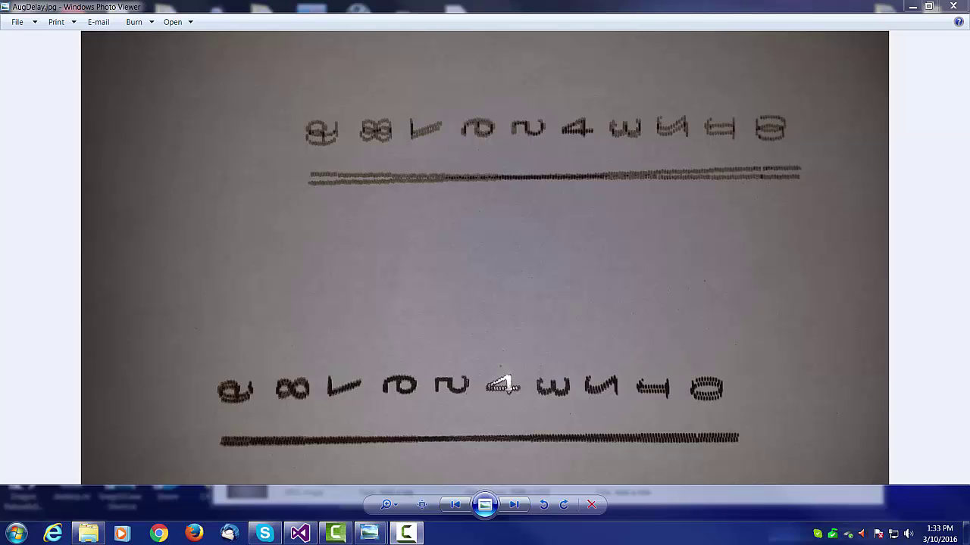
{"action": "key", "text": "Left"}
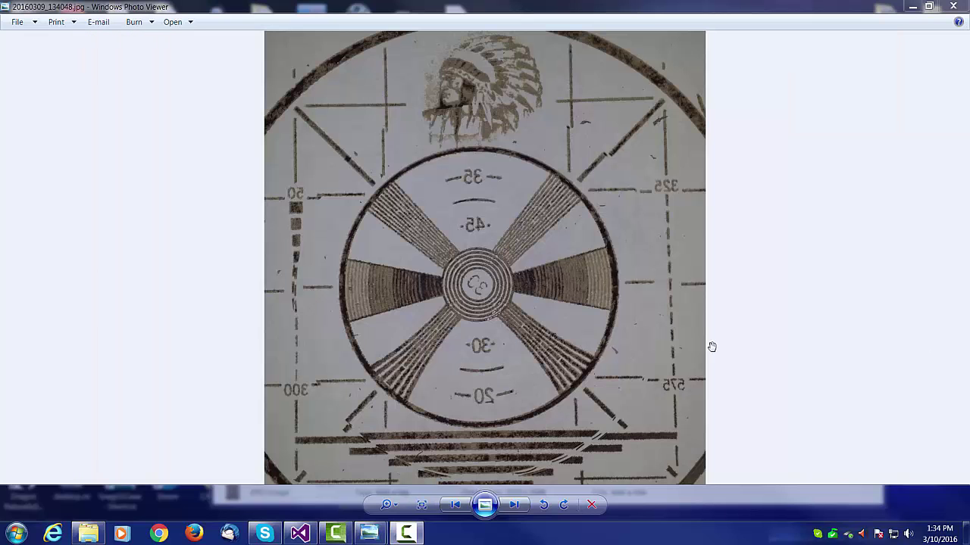
{"action": "left_click_drag", "start_coordinate": [493, 248], "coordinate": [536, 181]}
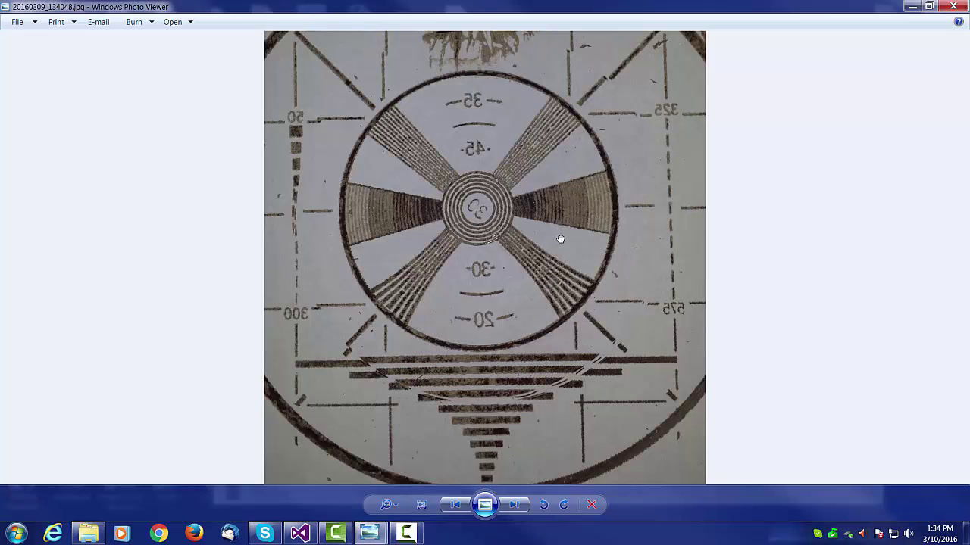
{"action": "scroll", "coordinate": [562, 228], "scroll_direction": "up", "scroll_amount": 2}
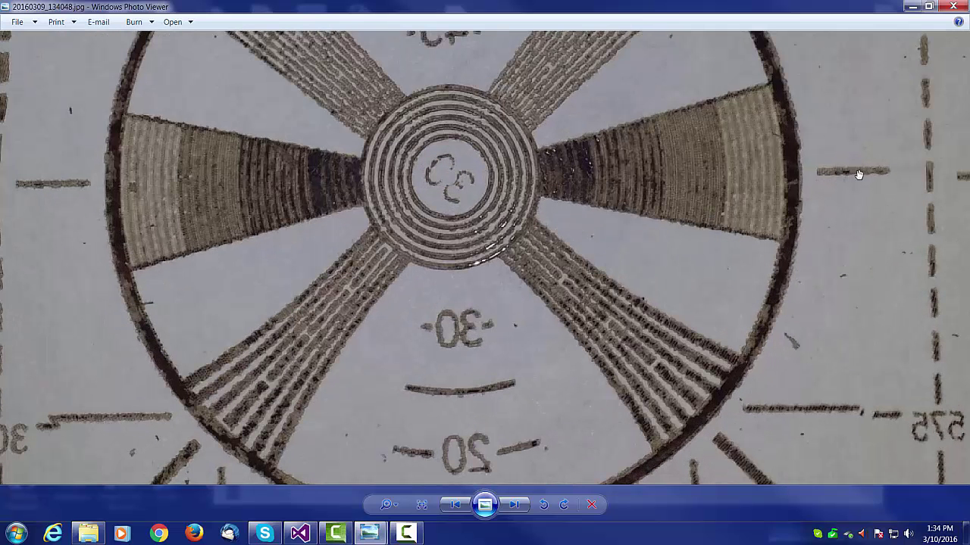
{"action": "scroll", "coordinate": [483, 201], "scroll_direction": "down", "scroll_amount": 3}
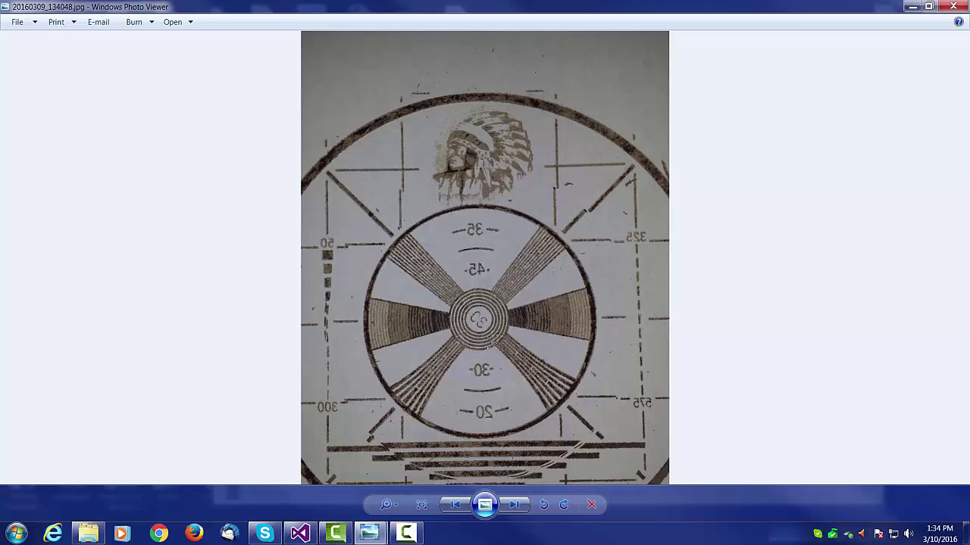
{"action": "key", "text": "Right"}
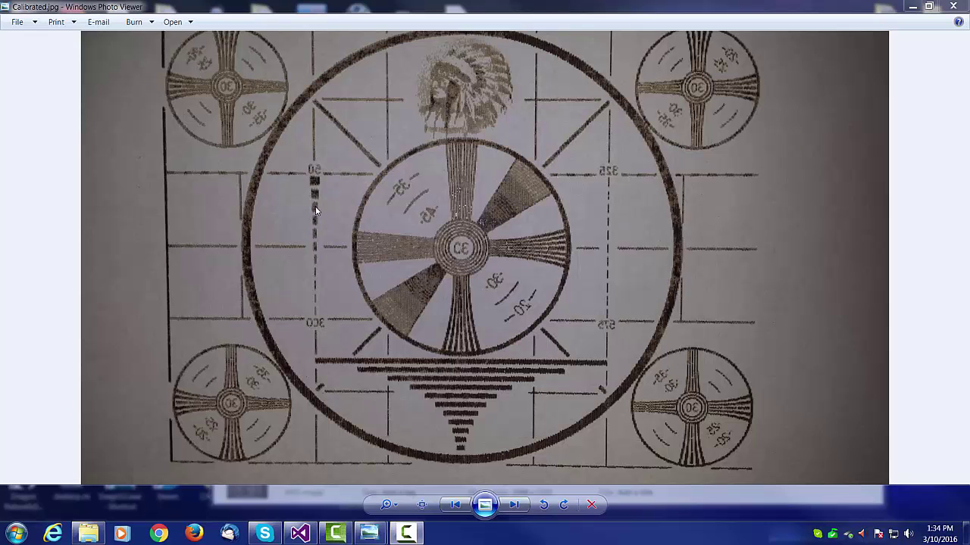
Step: Examine Calibrated.jpg up close for raster line alignment in the central rings, the radiating wedges and the dashed lines
{"action": "scroll", "coordinate": [533, 224], "scroll_direction": "up", "scroll_amount": 5}
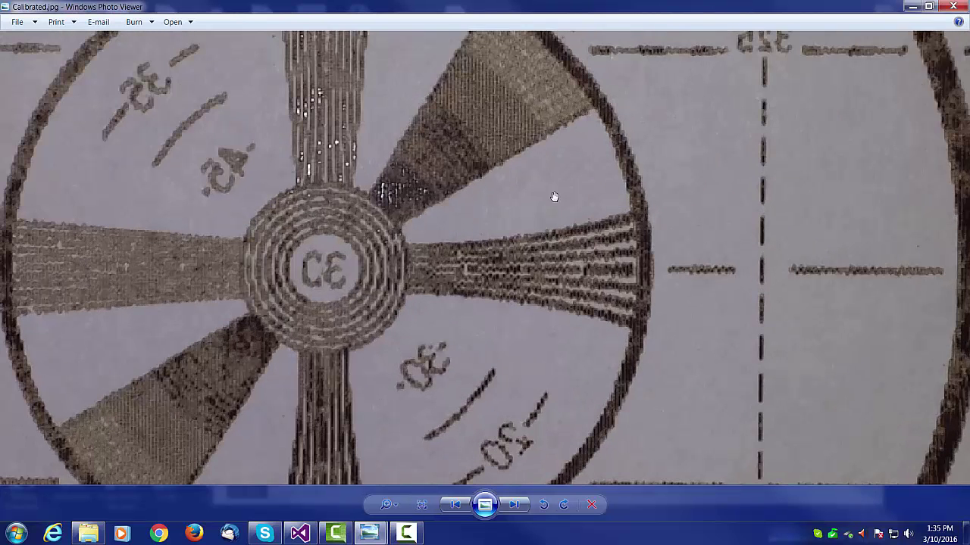
{"action": "scroll", "coordinate": [508, 238], "scroll_direction": "down", "scroll_amount": 1}
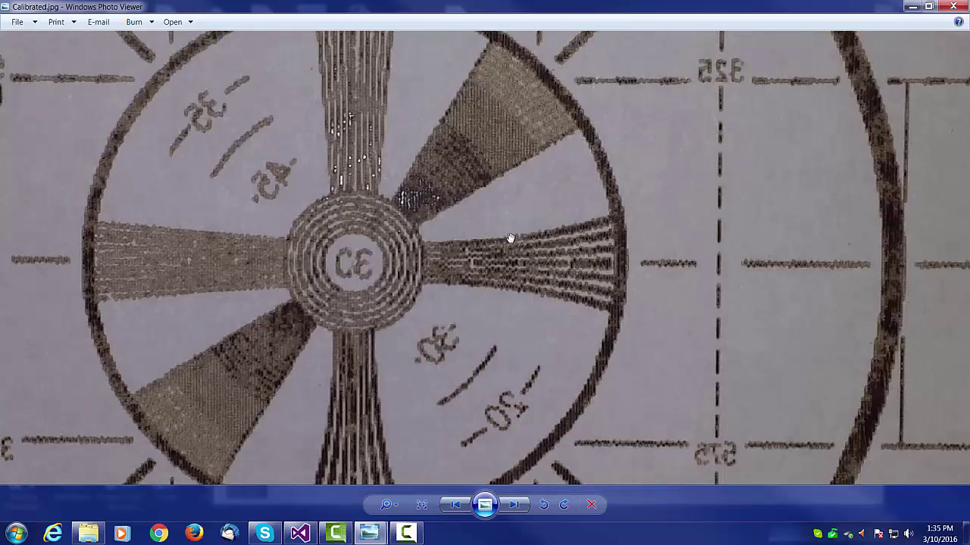
{"action": "scroll", "coordinate": [687, 288], "scroll_direction": "up", "scroll_amount": 6}
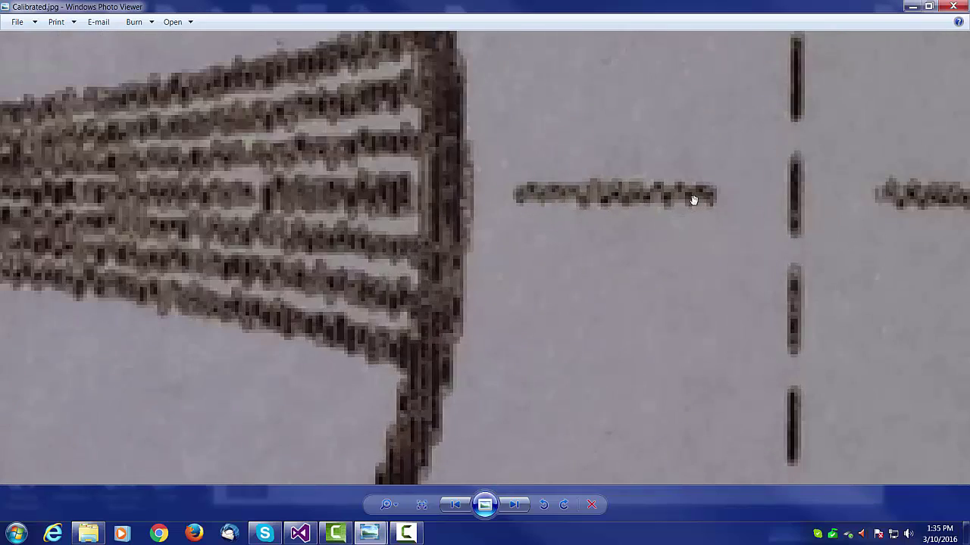
{"action": "scroll", "coordinate": [369, 207], "scroll_direction": "down", "scroll_amount": 3}
{"action": "scroll", "coordinate": [255, 245], "scroll_direction": "down", "scroll_amount": 2}
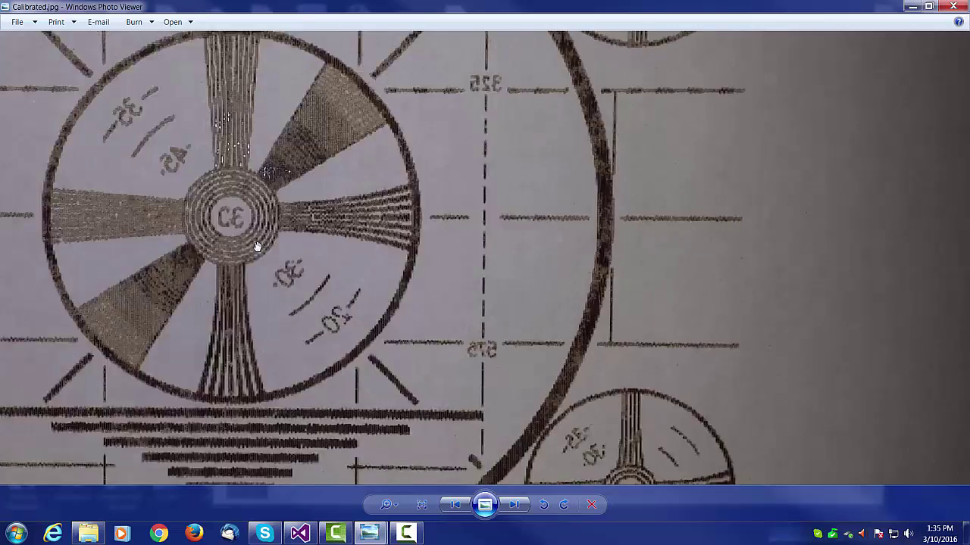
{"action": "scroll", "coordinate": [307, 221], "scroll_direction": "down", "scroll_amount": 1}
{"action": "left_click_drag", "start_coordinate": [408, 222], "coordinate": [609, 263]}
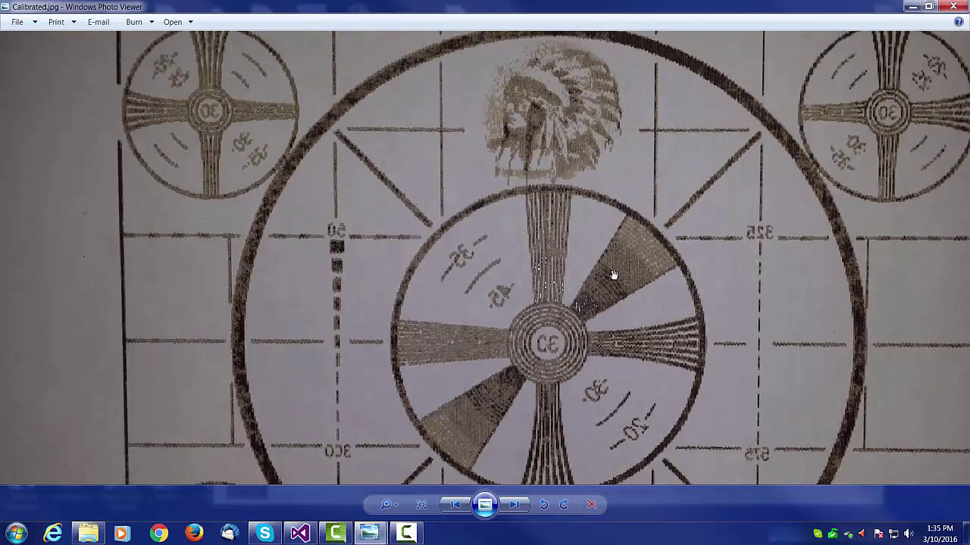
{"action": "scroll", "coordinate": [613, 275], "scroll_direction": "down", "scroll_amount": 1}
{"action": "left_click_drag", "start_coordinate": [462, 315], "coordinate": [500, 264]}
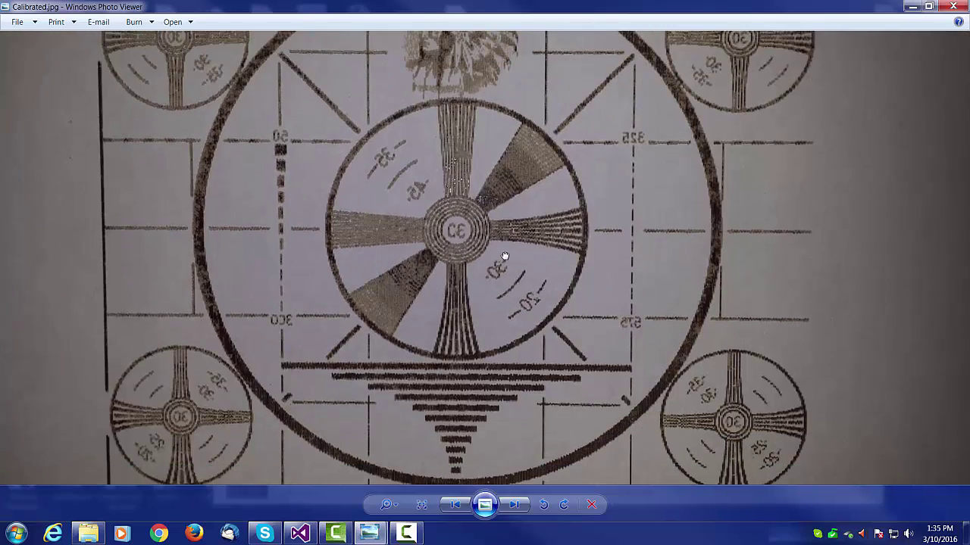
{"action": "scroll", "coordinate": [505, 255], "scroll_direction": "down", "scroll_amount": 1}
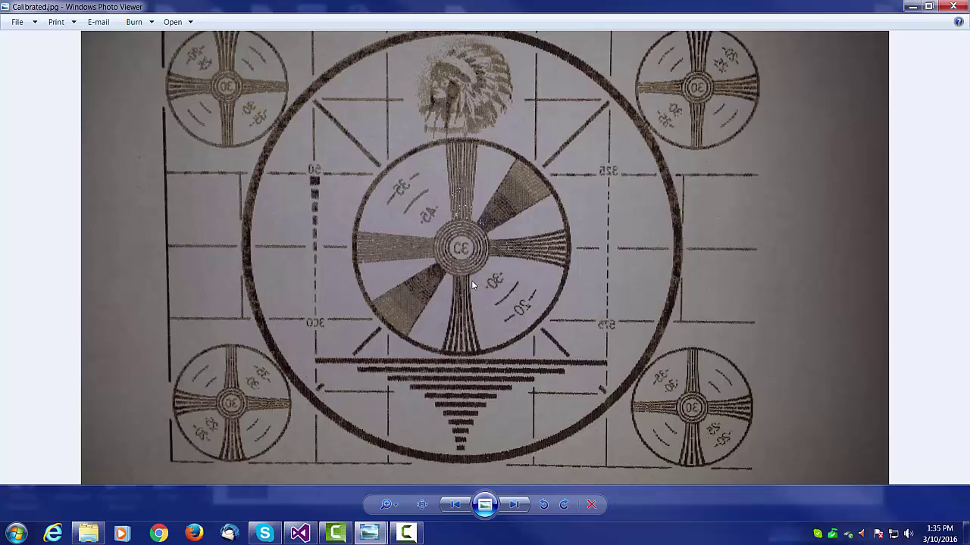
{"action": "scroll", "coordinate": [484, 274], "scroll_direction": "up", "scroll_amount": 5}
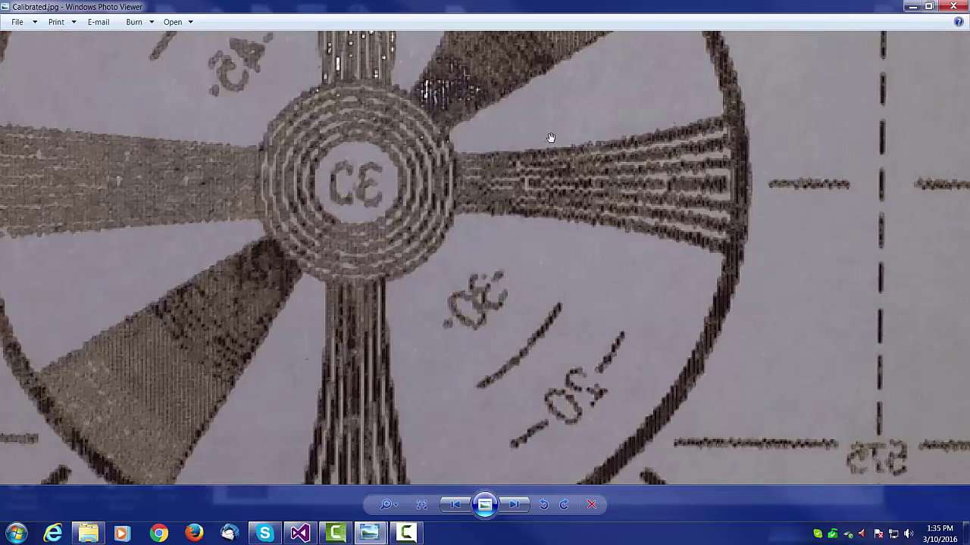
{"action": "scroll", "coordinate": [378, 242], "scroll_direction": "down", "scroll_amount": 6}
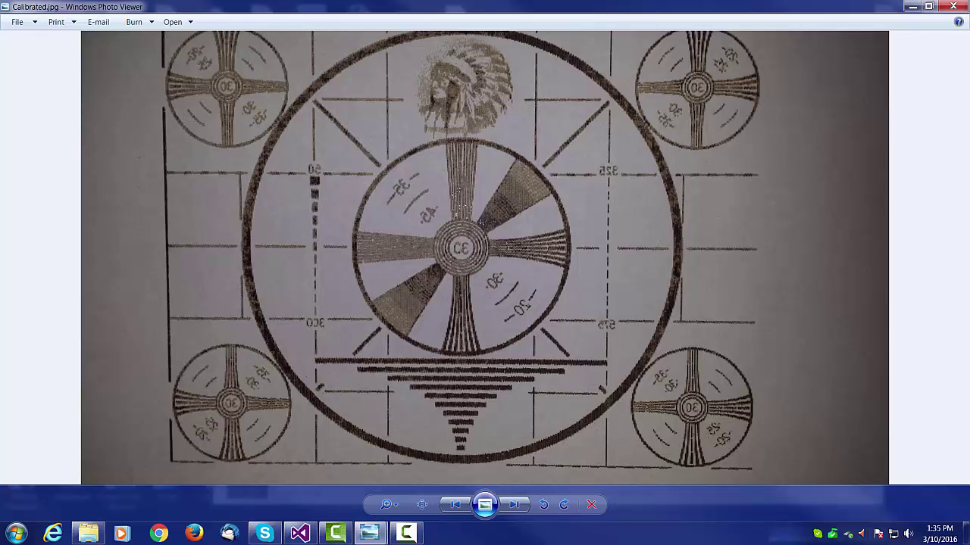
Step: Bring up Cal1.jpg and examine the line alignment in its central rings, radiating wedges and stepped bars up close
{"action": "left_click", "coordinate": [514, 505]}
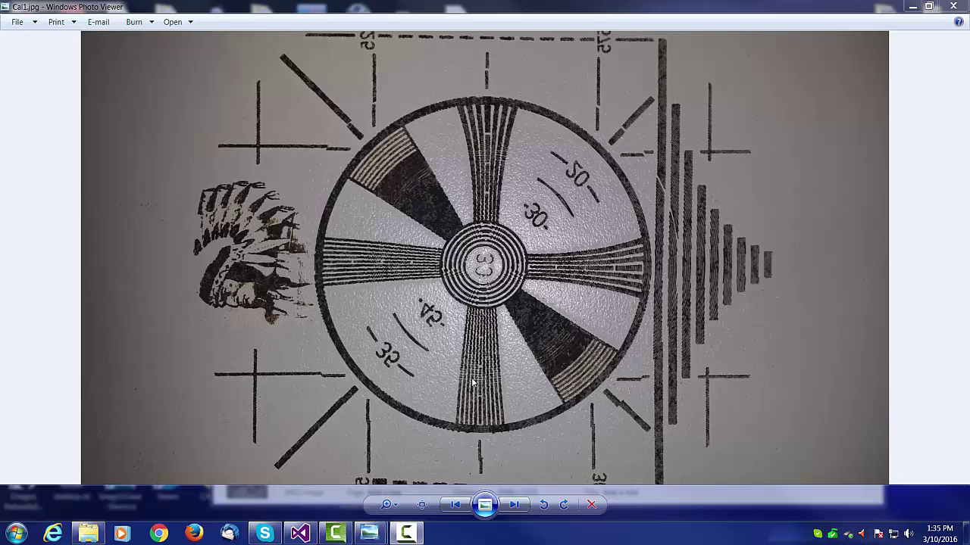
{"action": "scroll", "coordinate": [471, 379], "scroll_direction": "up", "scroll_amount": 1}
{"action": "scroll", "coordinate": [472, 378], "scroll_direction": "up", "scroll_amount": 2}
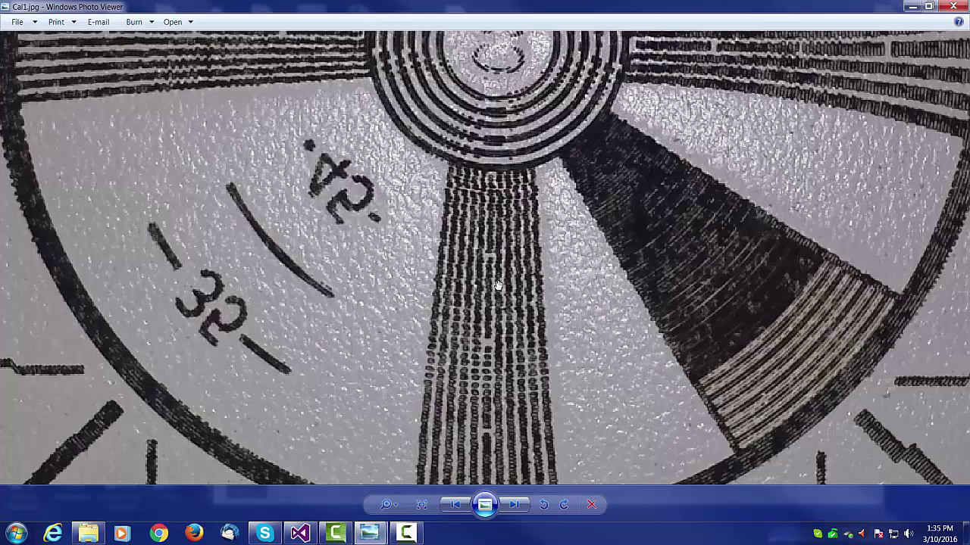
{"action": "scroll", "coordinate": [496, 284], "scroll_direction": "down", "scroll_amount": 3}
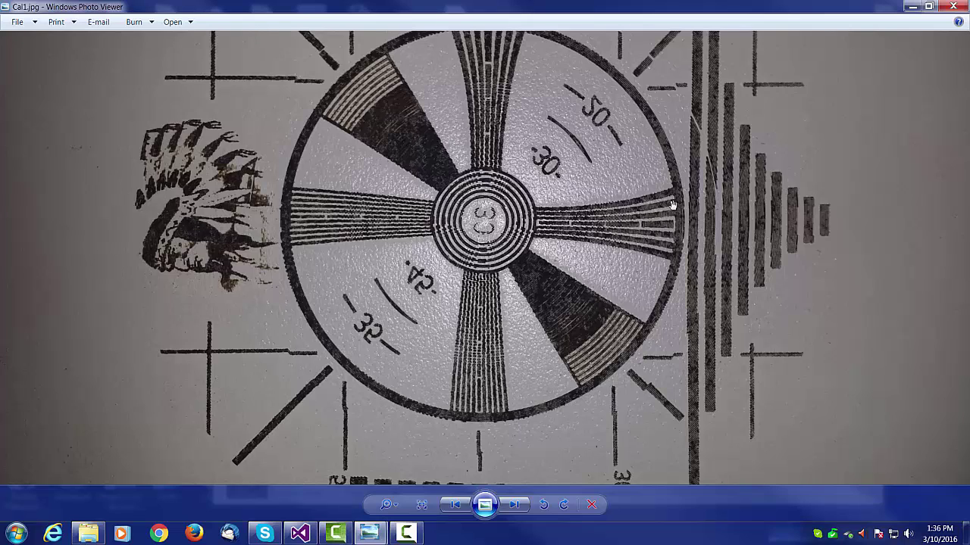
{"action": "scroll", "coordinate": [493, 313], "scroll_direction": "down", "scroll_amount": 2}
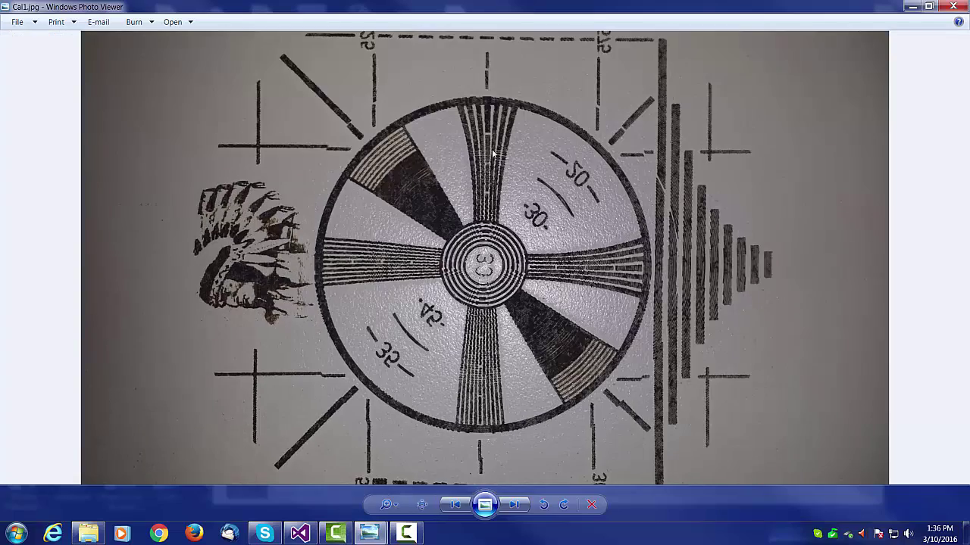
{"action": "scroll", "coordinate": [739, 262], "scroll_direction": "up", "scroll_amount": 2}
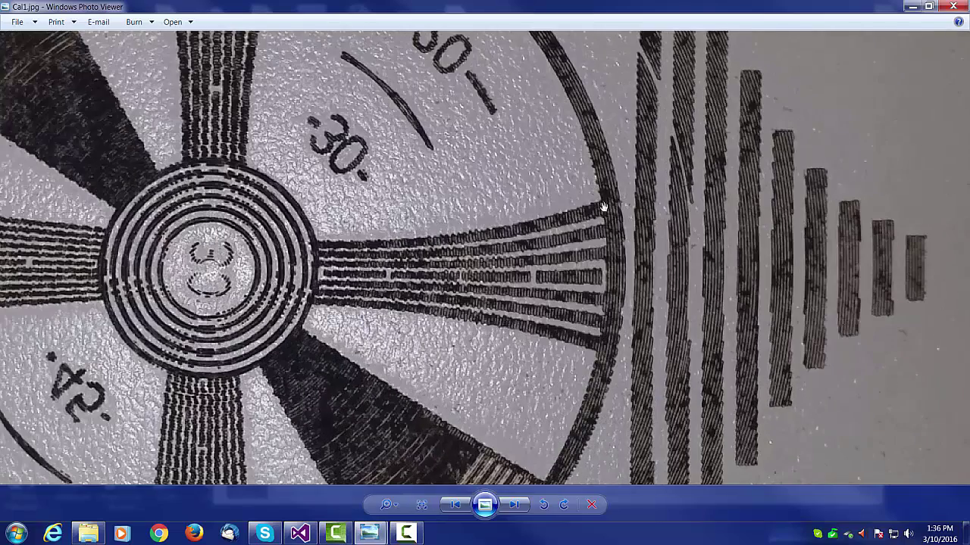
{"action": "scroll", "coordinate": [447, 270], "scroll_direction": "down", "scroll_amount": 2}
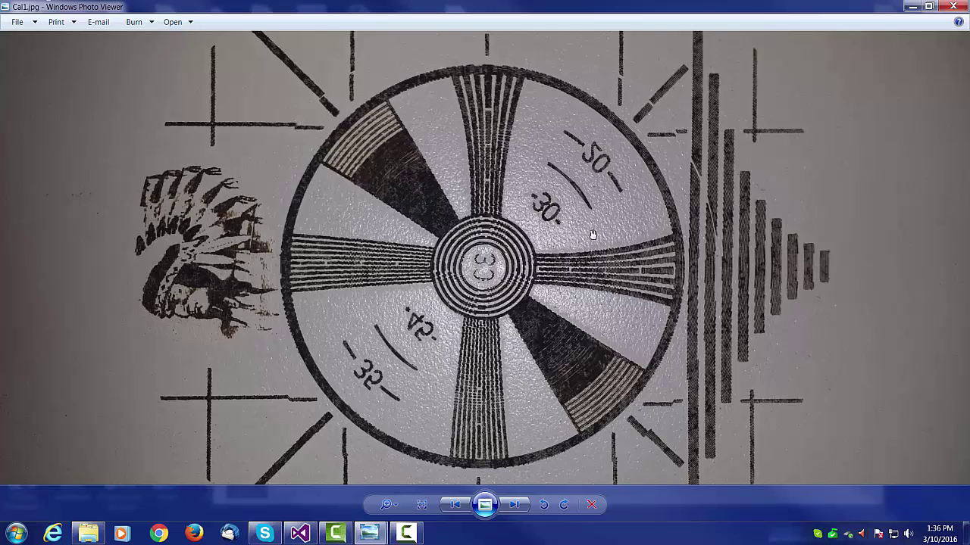
{"action": "scroll", "coordinate": [592, 235], "scroll_direction": "down", "scroll_amount": 1}
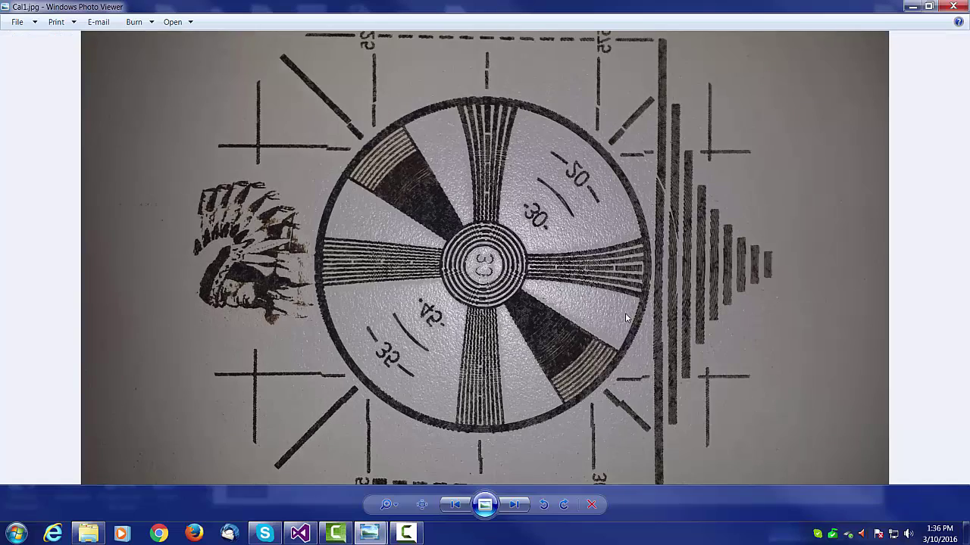
{"action": "scroll", "coordinate": [625, 313], "scroll_direction": "up", "scroll_amount": 3}
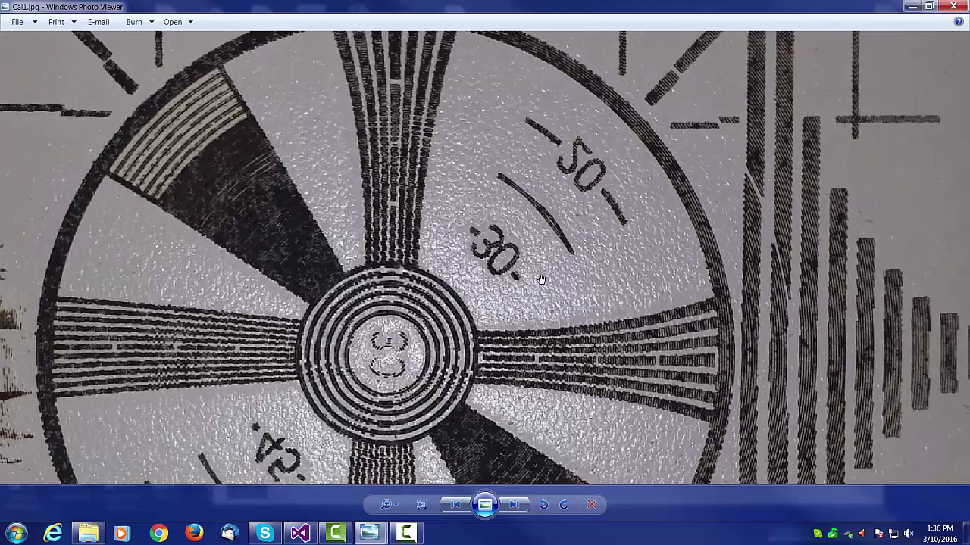
{"action": "scroll", "coordinate": [584, 341], "scroll_direction": "down", "scroll_amount": 3}
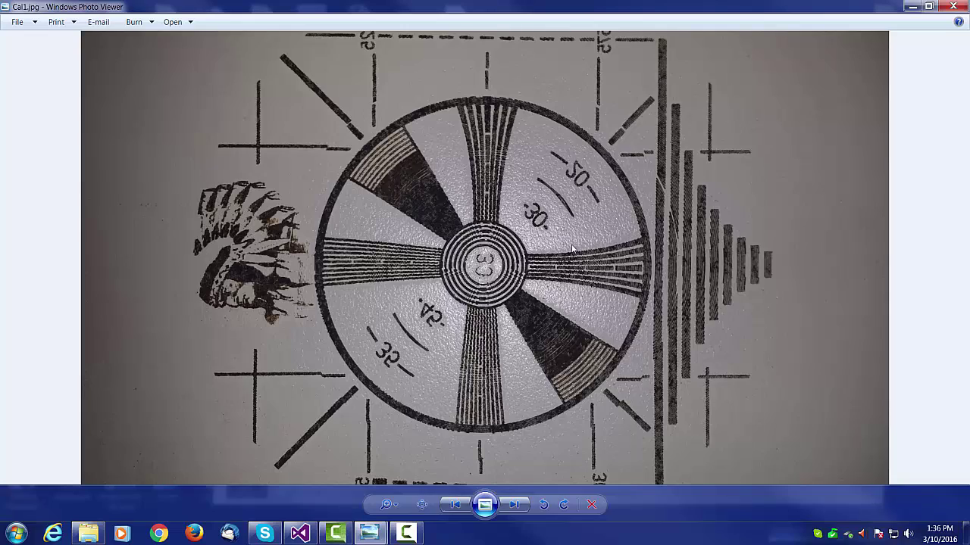
{"action": "scroll", "coordinate": [468, 270], "scroll_direction": "up", "scroll_amount": 2}
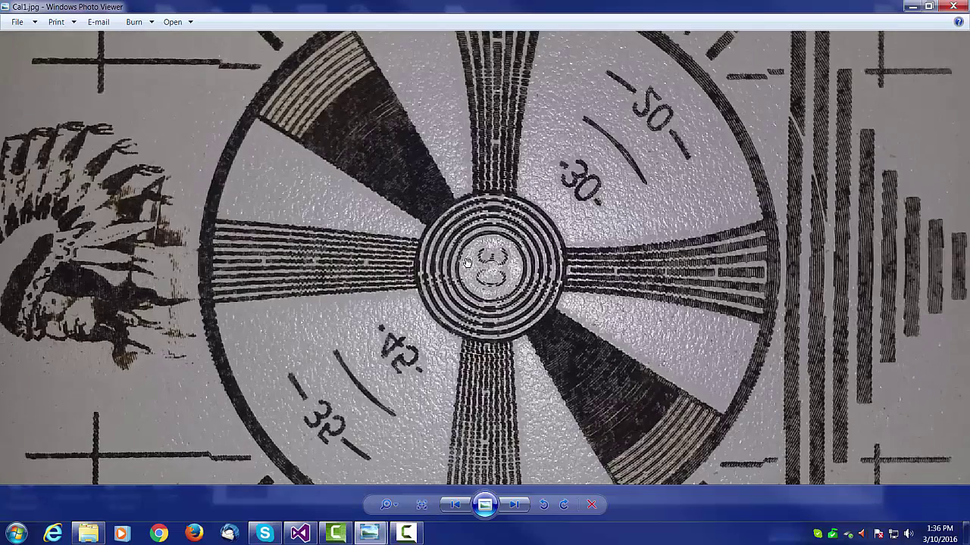
{"action": "scroll", "coordinate": [469, 266], "scroll_direction": "down", "scroll_amount": 2}
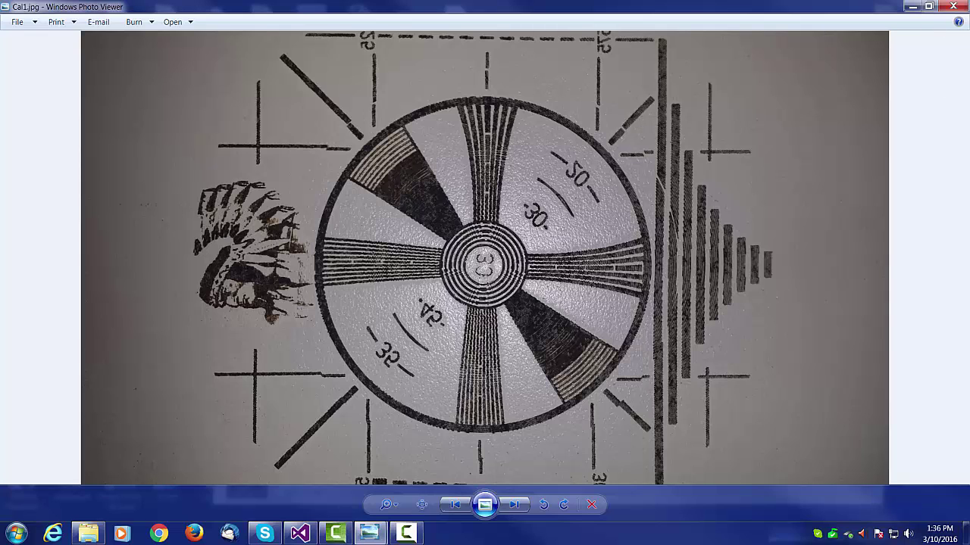
Step: View the lighthouse engraving photos 20160310_112519.jpg and Lighthouseengraving.jpg
{"action": "key", "text": "Right"}
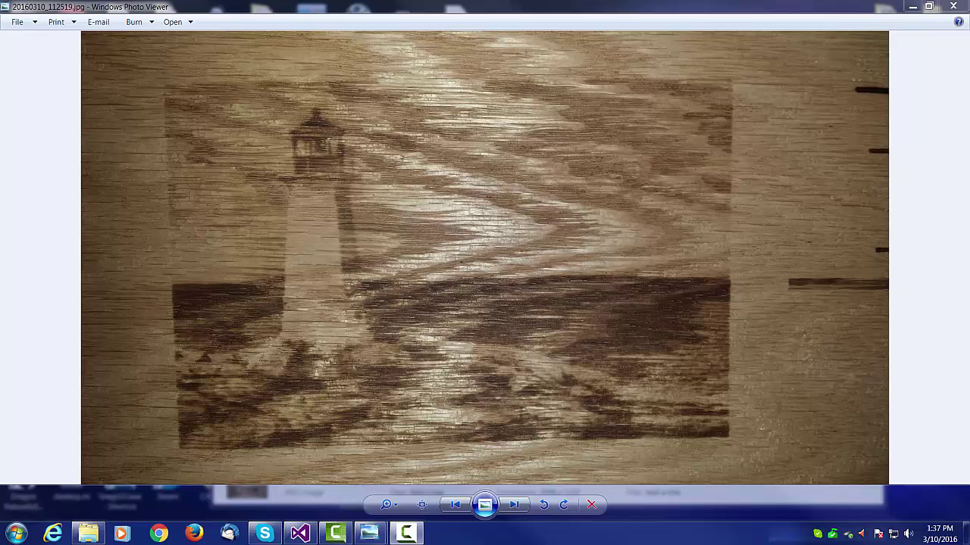
{"action": "key", "text": "Right"}
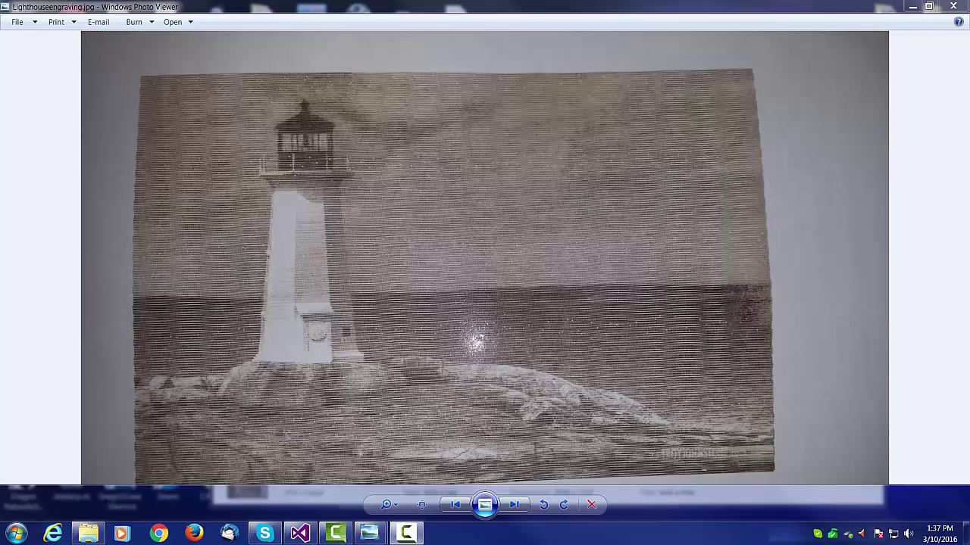